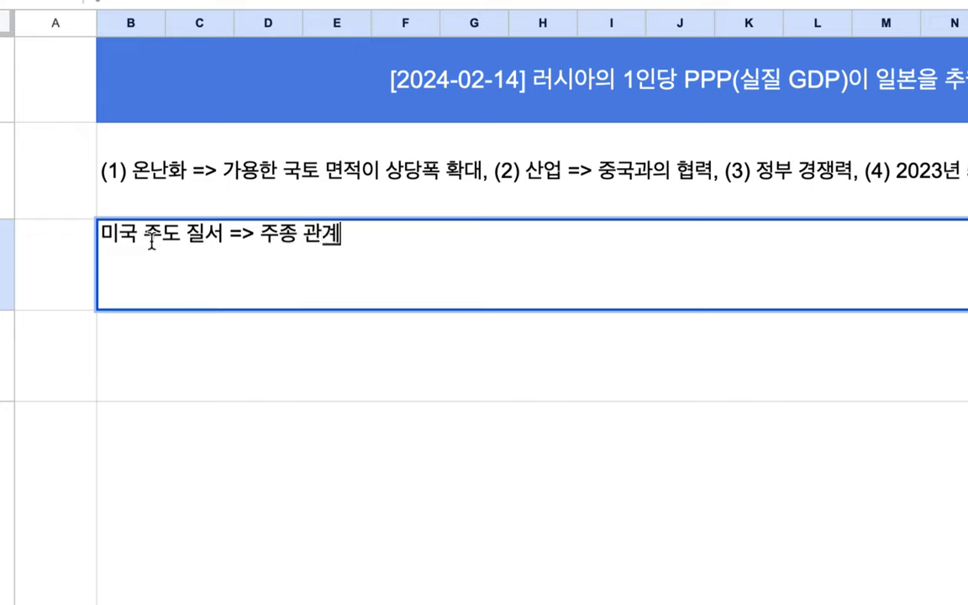
# - Insert "혹은 상하 혹은 명령/복종" between "주종" and "관계" in the row 3 note about the US-led order
pyautogui.moveTo(259, 234); pyautogui.dragTo(301, 239)
pyautogui.click(302, 238)
pyautogui.write('혹은 상하')
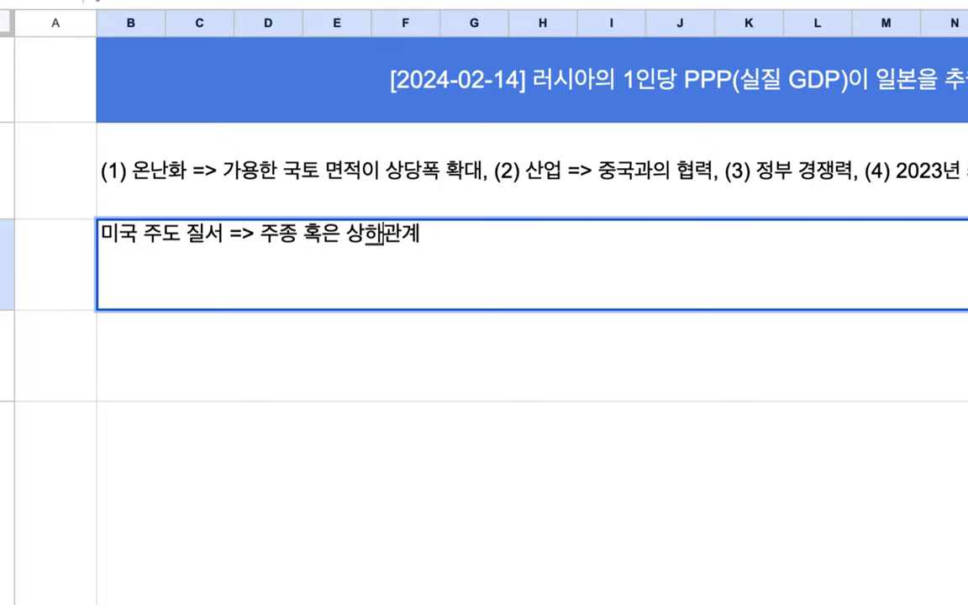
pyautogui.write(' 혹ㅇ')
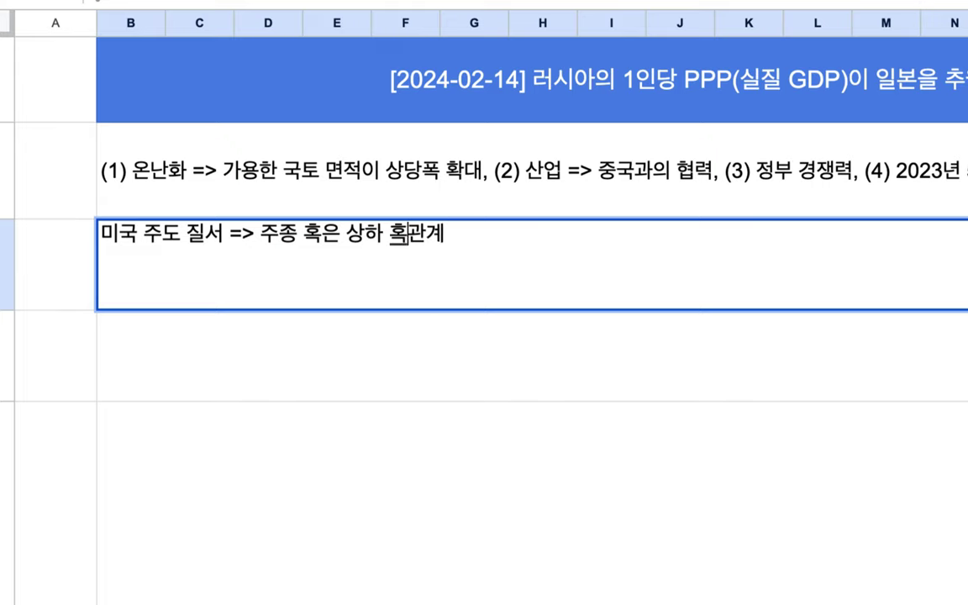
pyautogui.write('은 명령/복종')
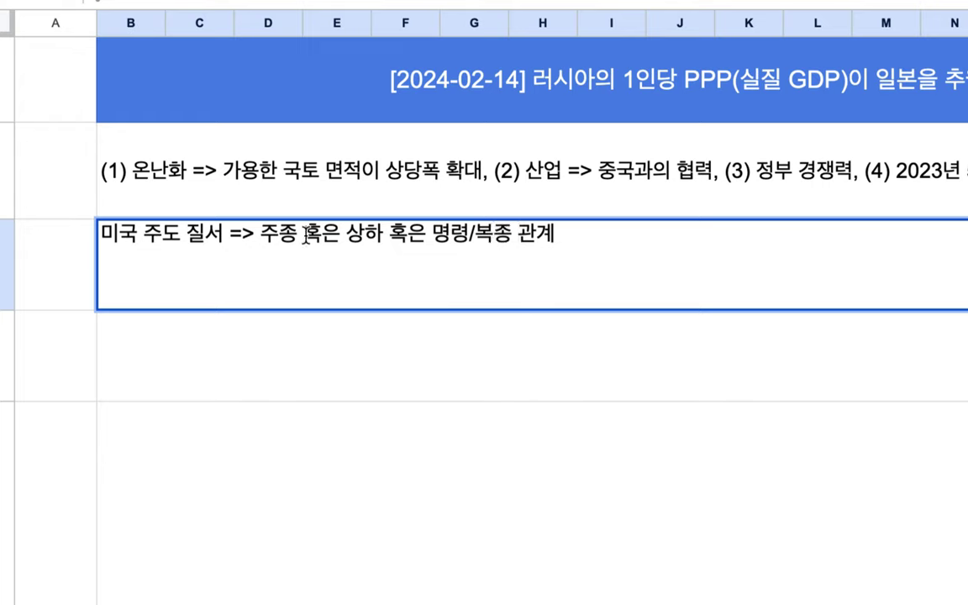
pyautogui.moveTo(181, 232); pyautogui.dragTo(406, 233)
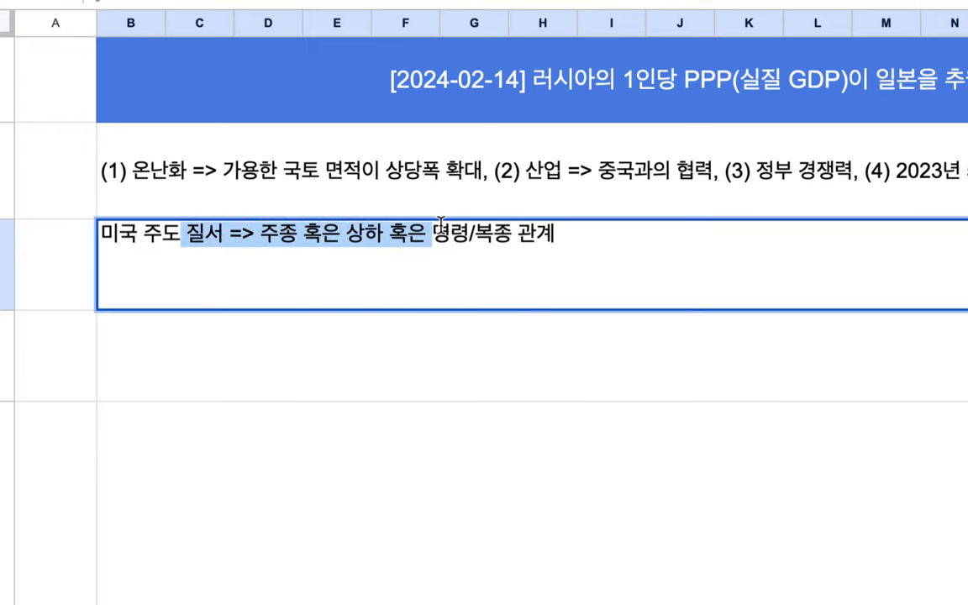
# - Add a second line to the row 3 note reading "BRI, BRICS, SCO => 수평 관계"
pyautogui.click(560, 235)
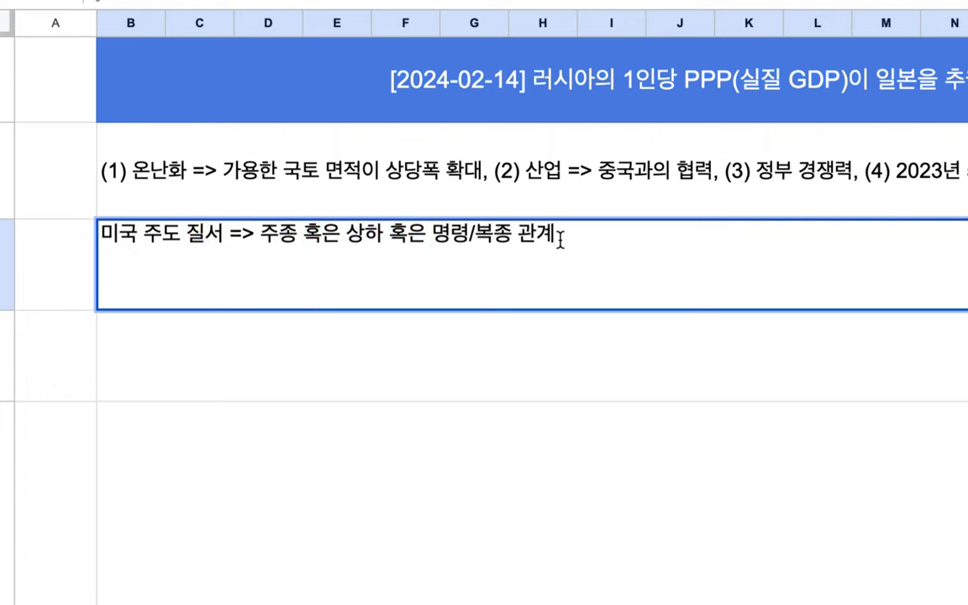
pyautogui.hotkey('alt', 'Return')
pyautogui.write('BRI')
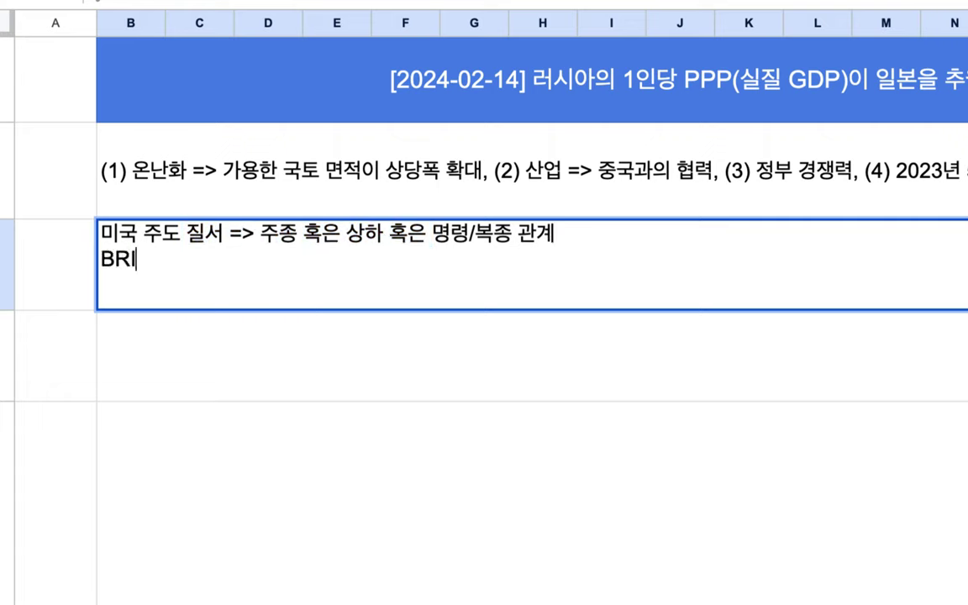
pyautogui.write(', BR')
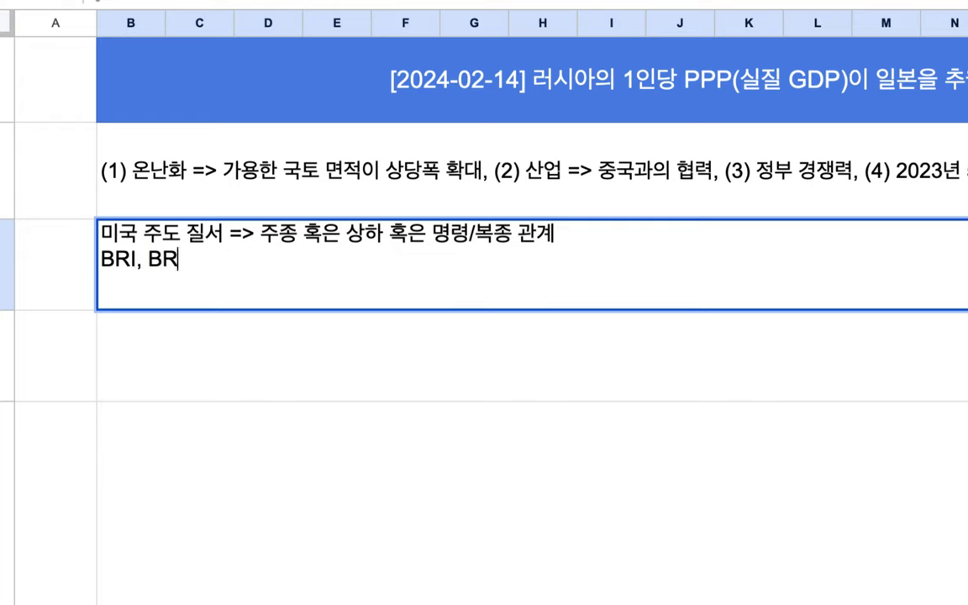
pyautogui.write('ICS, ')
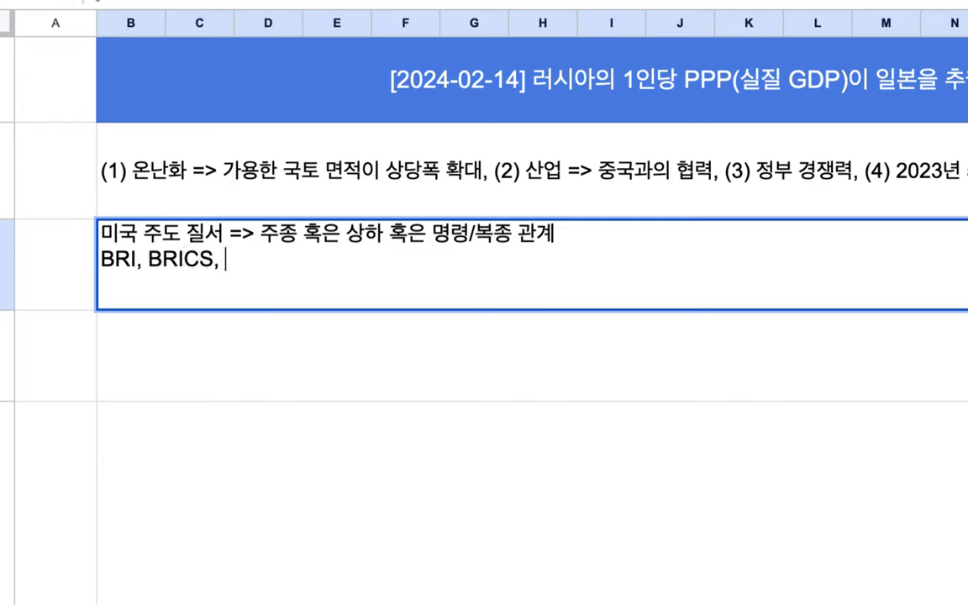
pyautogui.write('SCO => 수폐')
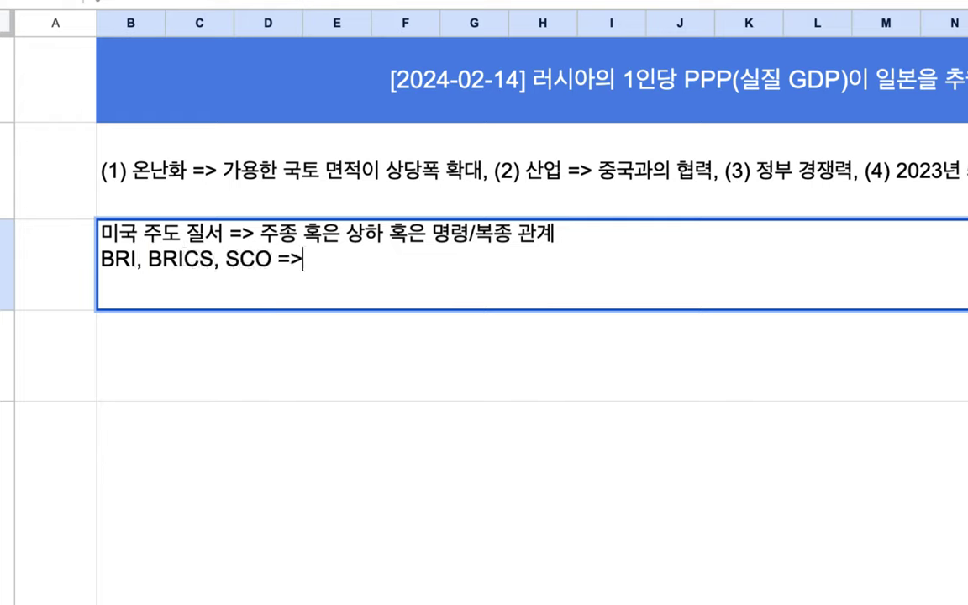
pyautogui.write('평 관계')
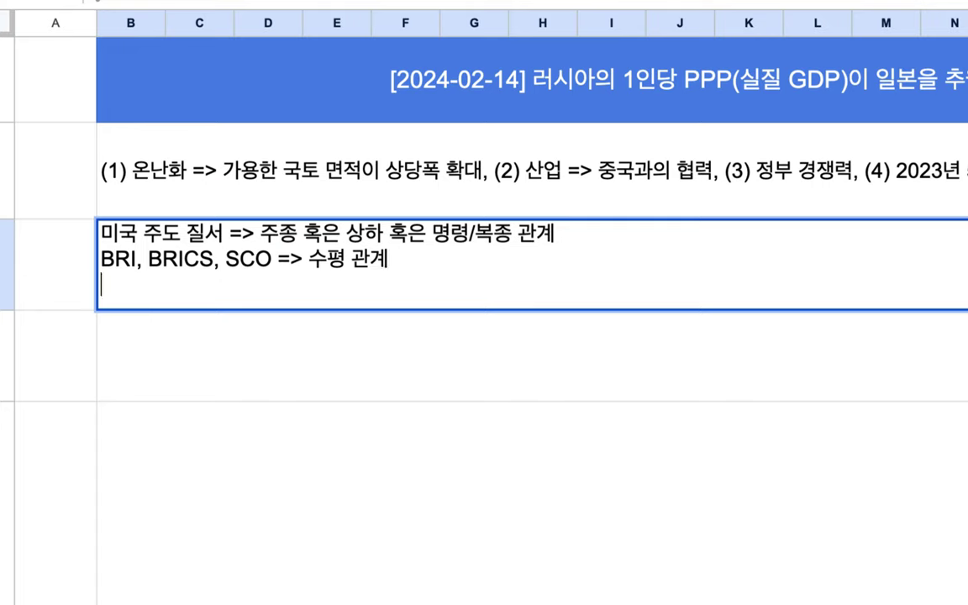
# - Add a third line to the row 3 note reading "중국 => 산업의 중심,"
pyautogui.write('중국')
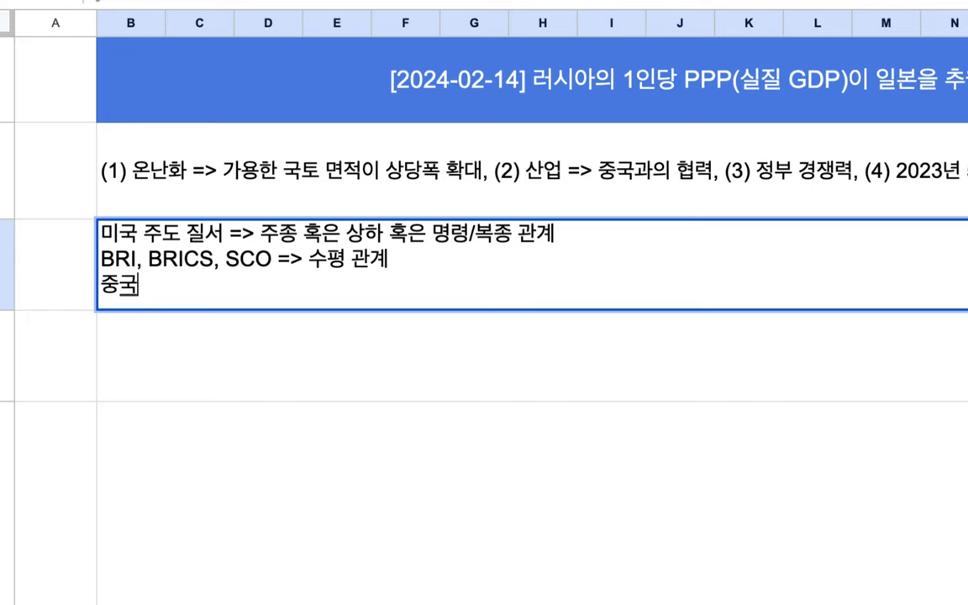
pyautogui.write(' 산업')
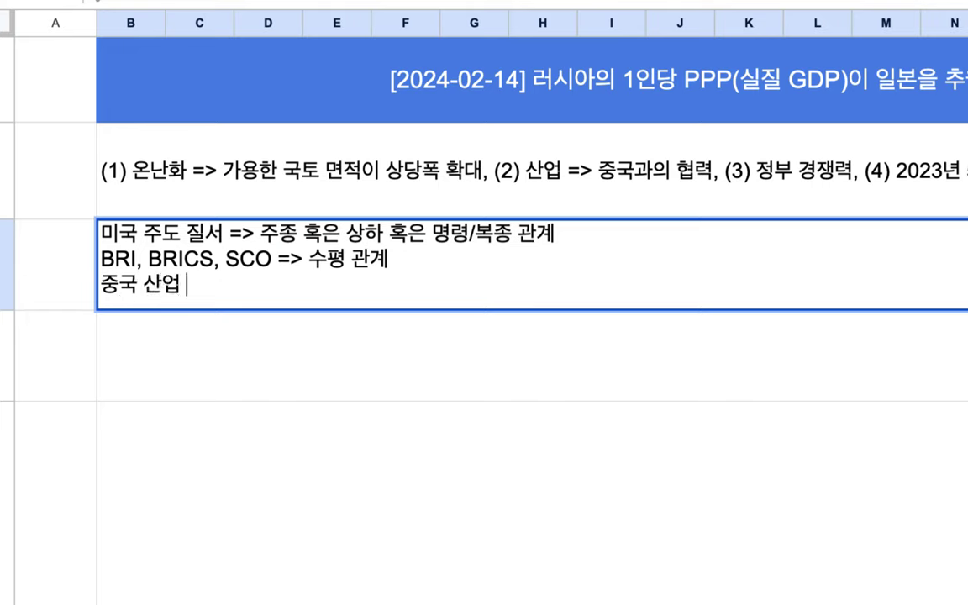
pyautogui.press('BackSpace')
pyautogui.press('BackSpace')
pyautogui.press('BackSpace')
pyautogui.press('BackSpace')
pyautogui.write('=> 샌')
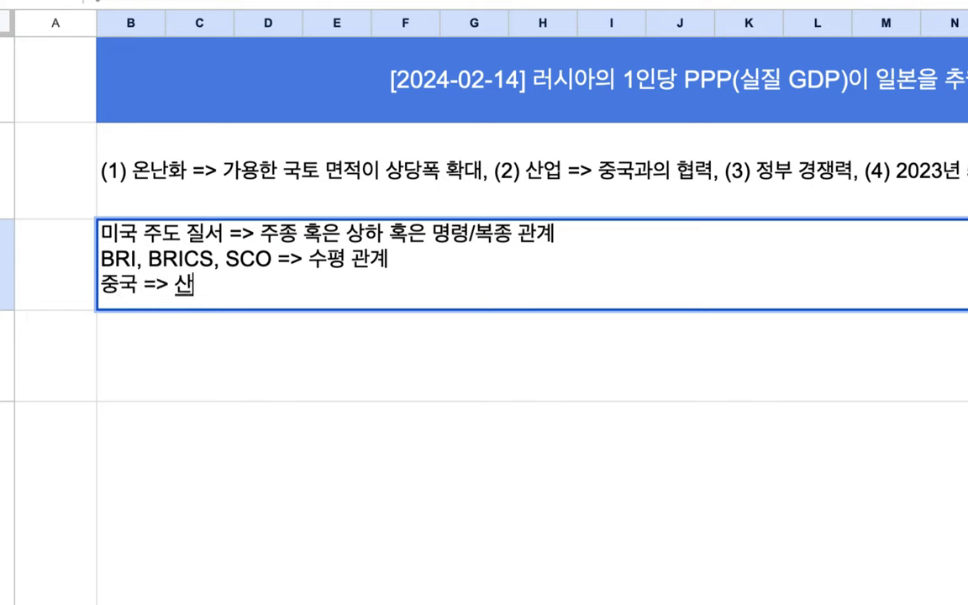
pyautogui.press('BackSpace')
pyautogui.write('산업의 중심,')
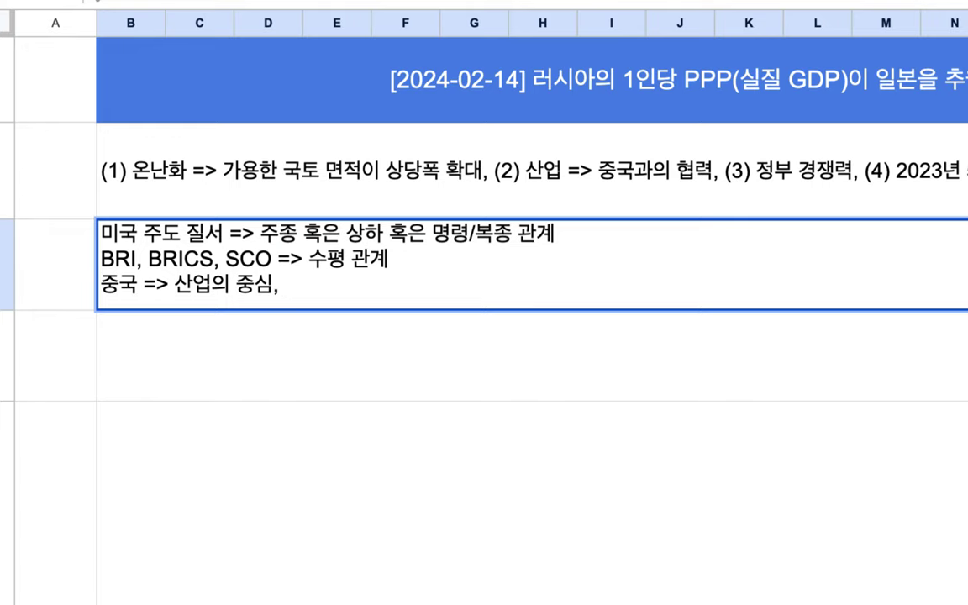
# - Add a fourth line to the row 3 note reading "러시아 => 교육, 의료 등"
pyautogui.hotkey('alt', 'Return')
pyautogui.write('러시아 =>')
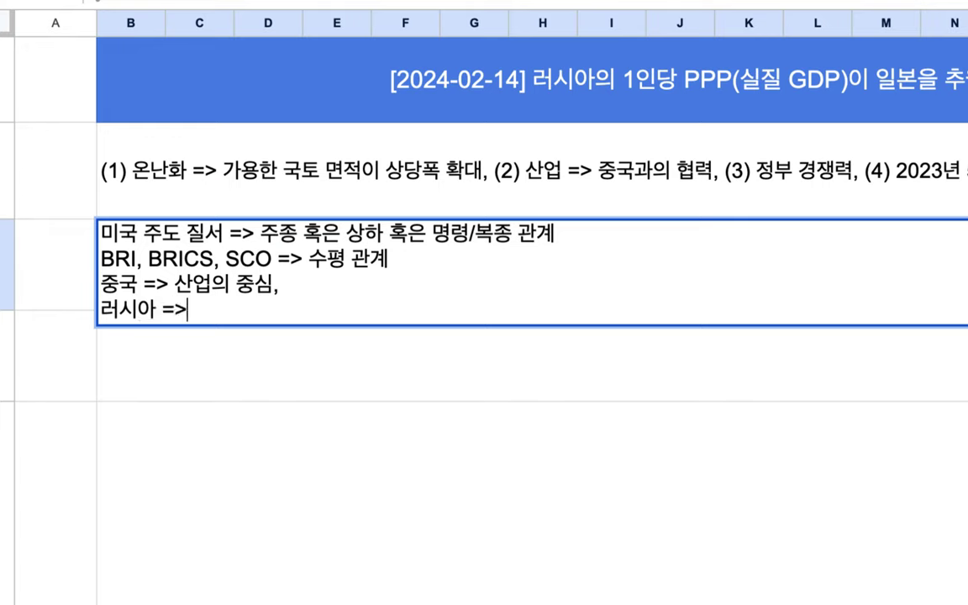
pyautogui.write(' 교육, 의')
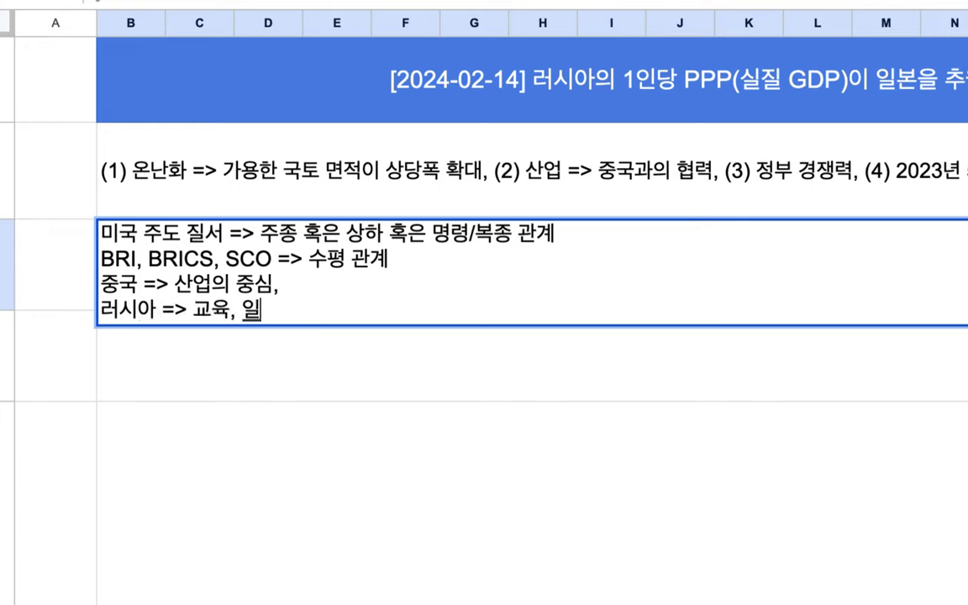
pyautogui.write('료 등')
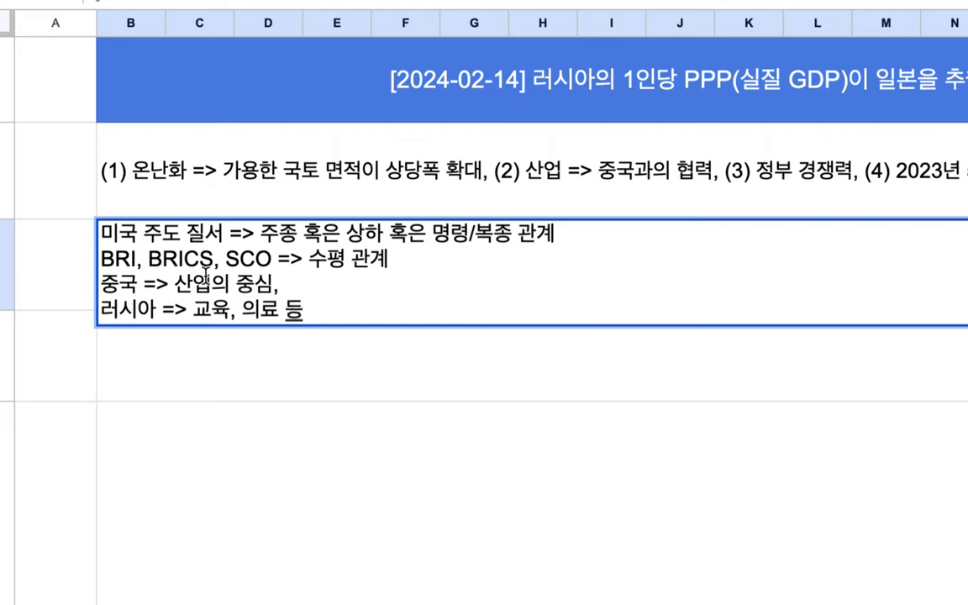
# - Replace the text after "중국 =>" with "공장 내 생산 공정의 중심"
pyautogui.moveTo(176, 284); pyautogui.dragTo(317, 290)
pyautogui.write('공장 내 생산')
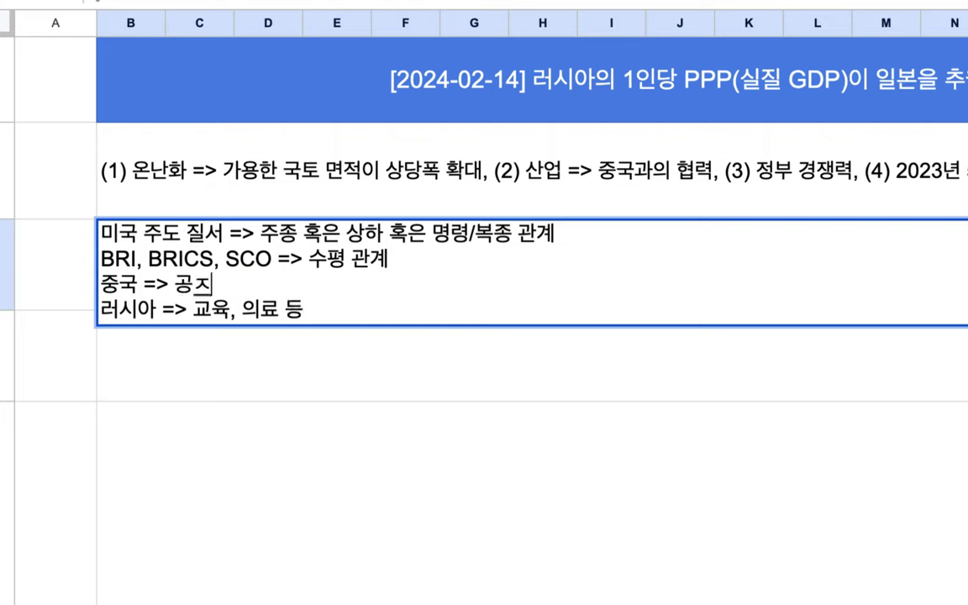
pyautogui.write(' 공정의 주')
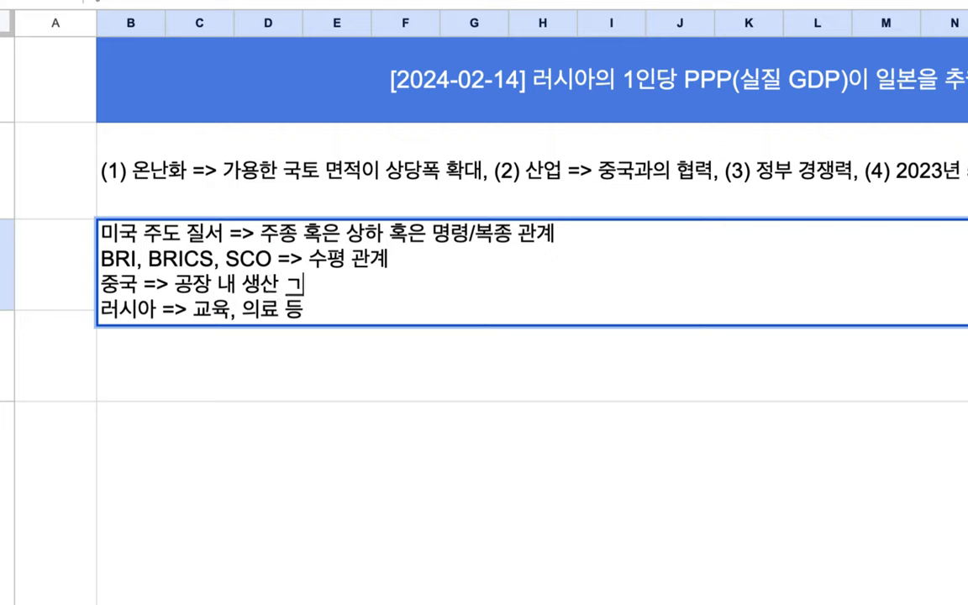
pyautogui.write('중심')
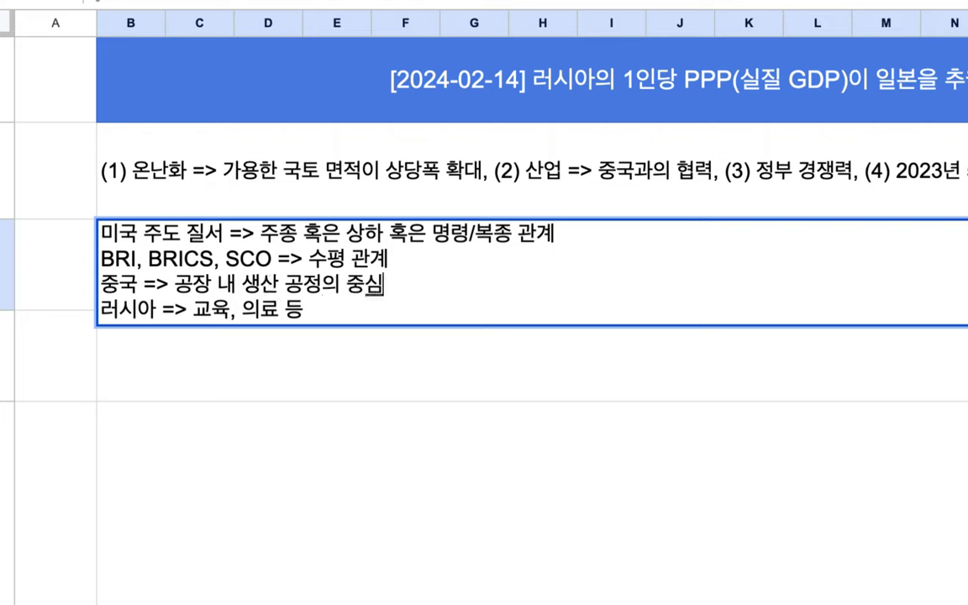
# - Replace the text after "러시아 =>" with "공장 외부 공정의 중심"
pyautogui.moveTo(193, 309); pyautogui.dragTo(333, 310)
pyautogui.write('공장 외부 생생')
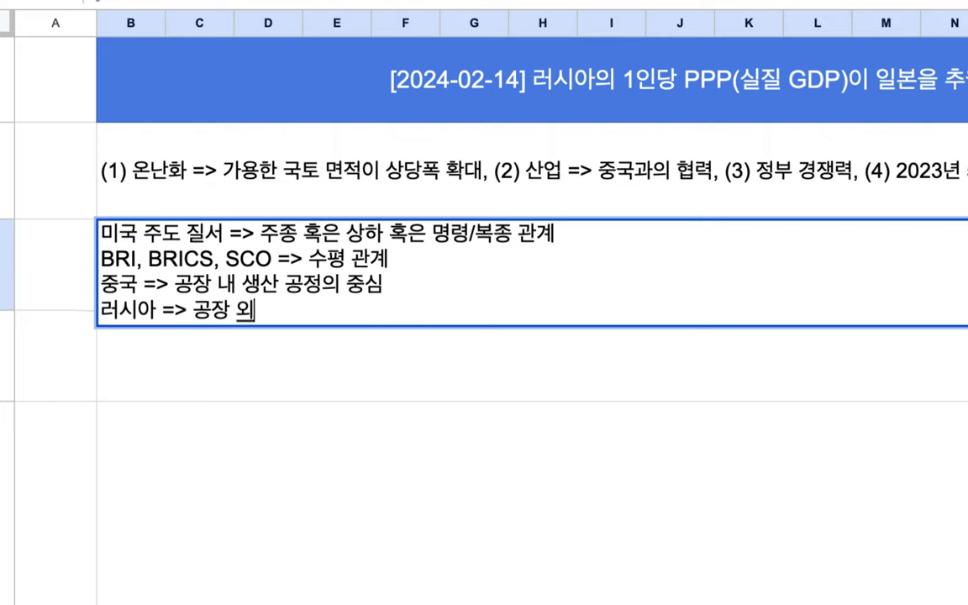
pyautogui.press('BackSpace')
pyautogui.press('BackSpace')
pyautogui.press('BackSpace')
pyautogui.press('BackSpace')
pyautogui.write('공정의 중')
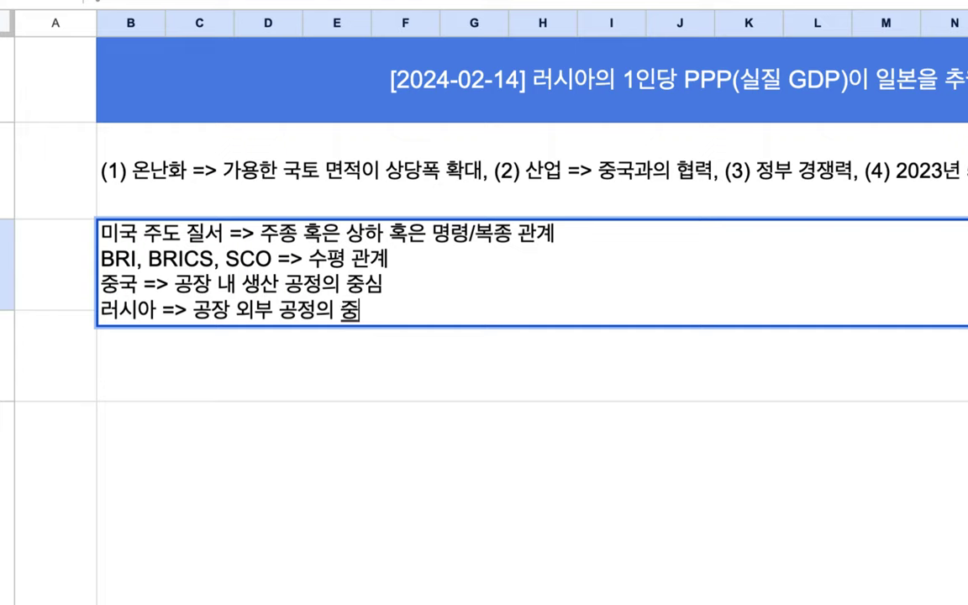
pyautogui.write('ㅅㅣㅁ')
# - Insert "= 3차(서비스) 산업" before "의 중심" in the "러시아" line
pyautogui.click(321, 310)
pyautogui.write('= 3채')
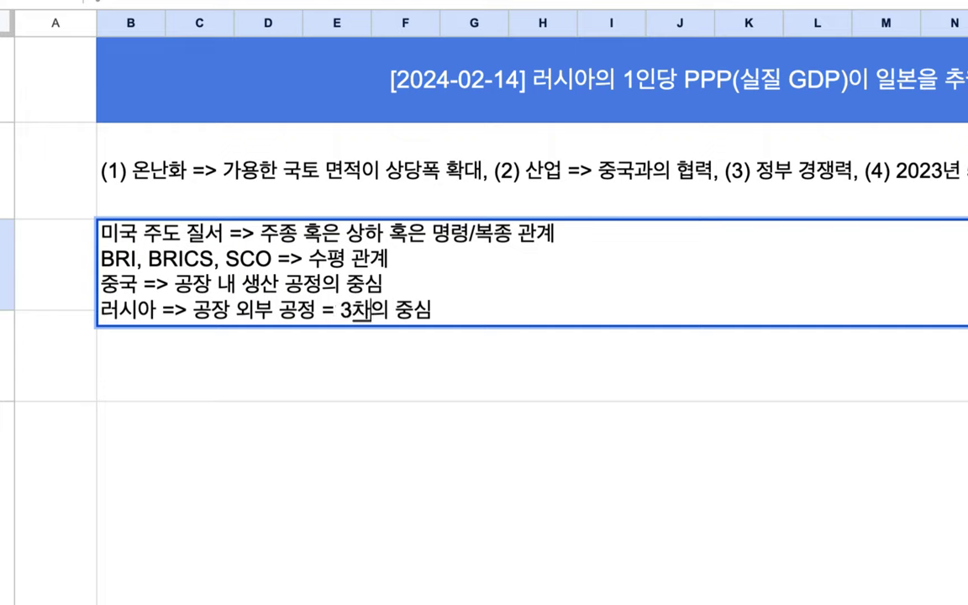
pyautogui.write('(서비스)')
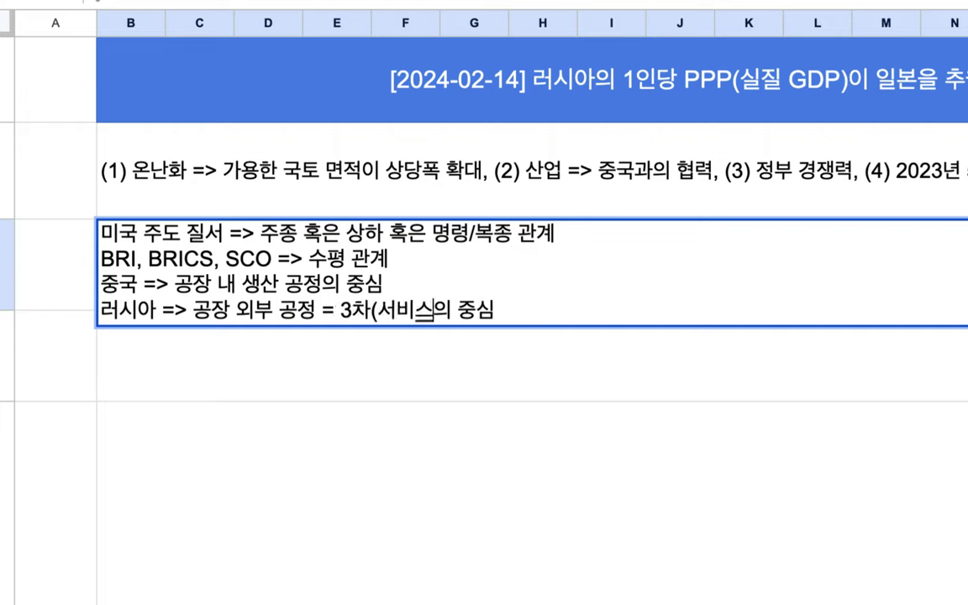
pyautogui.write(' 산업')
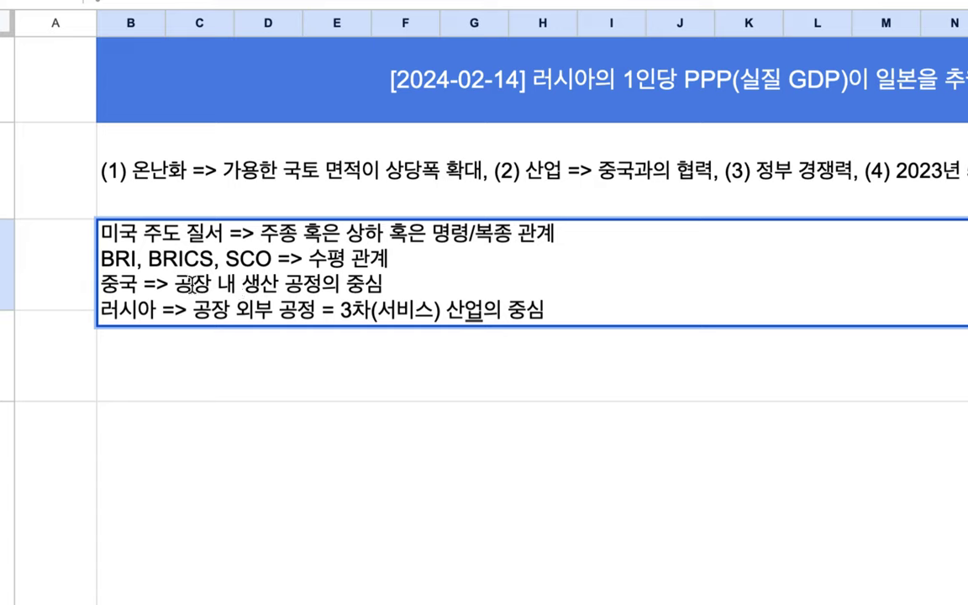
# - Append "= 2차(제조업)의 중심" to the end of the "중국" line
pyautogui.click(462, 286)
pyautogui.write('=2채')
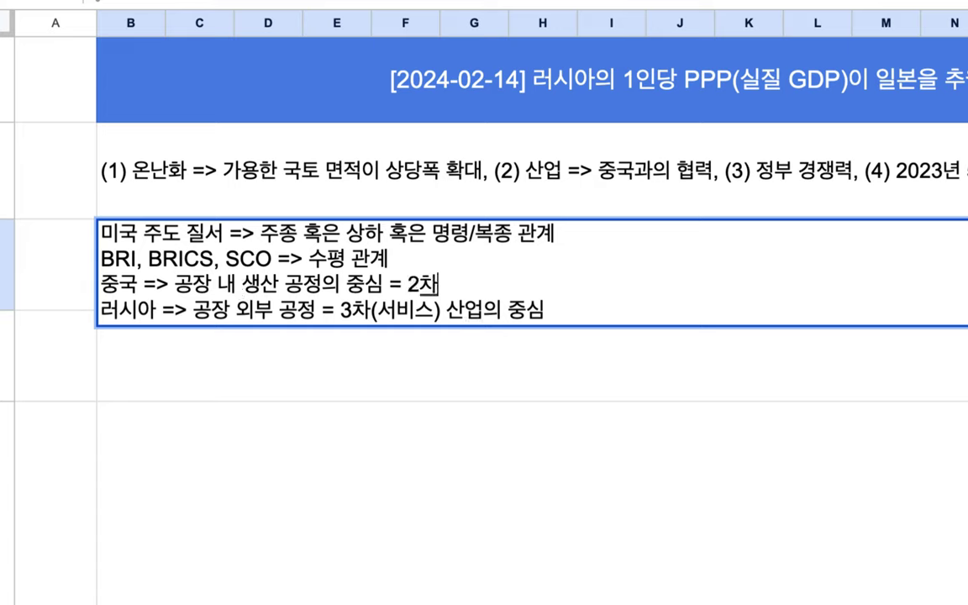
pyautogui.press('BackSpace')
pyautogui.write('차(제조업)의 중심')
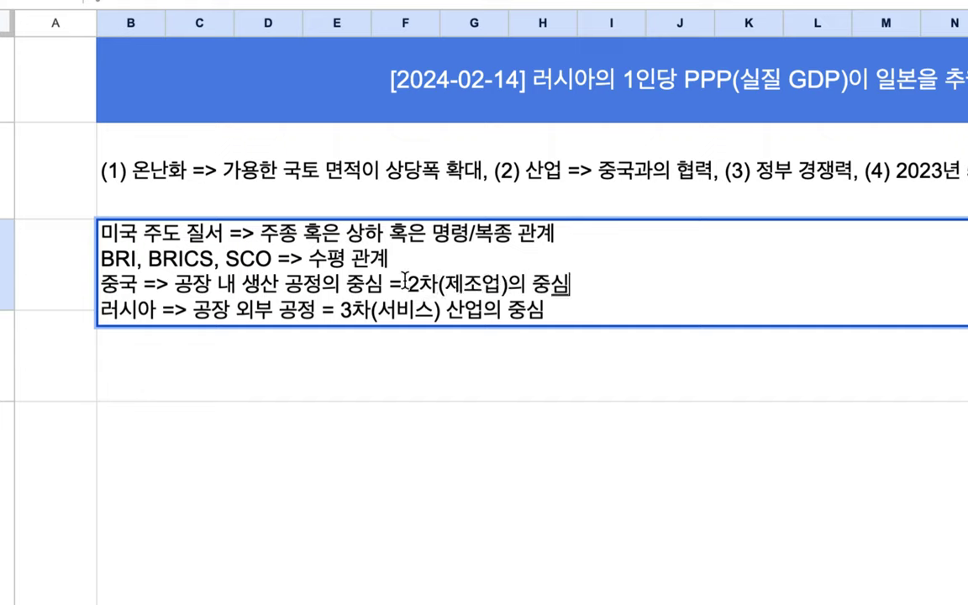
# - Increase the height of row 3 so that the four-line note fits with room to spare
pyautogui.moveTo(404, 283); pyautogui.dragTo(650, 280)
pyautogui.click(196, 303)
pyautogui.moveTo(20, 315); pyautogui.dragTo(20, 372)
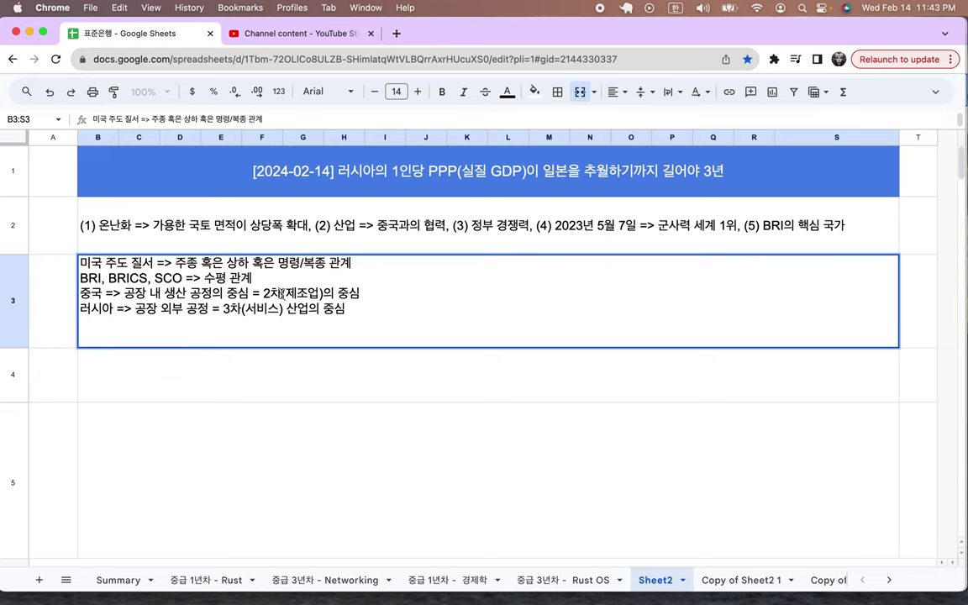
# - Replace the row 3 note with a copy of the numbered list from row 2
pyautogui.click(571, 225)
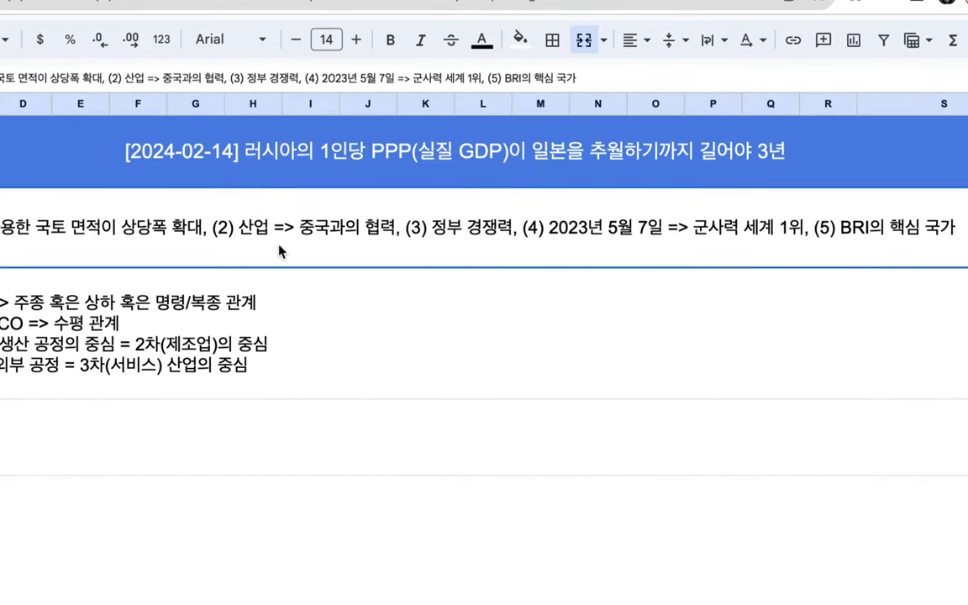
pyautogui.click(72, 326)
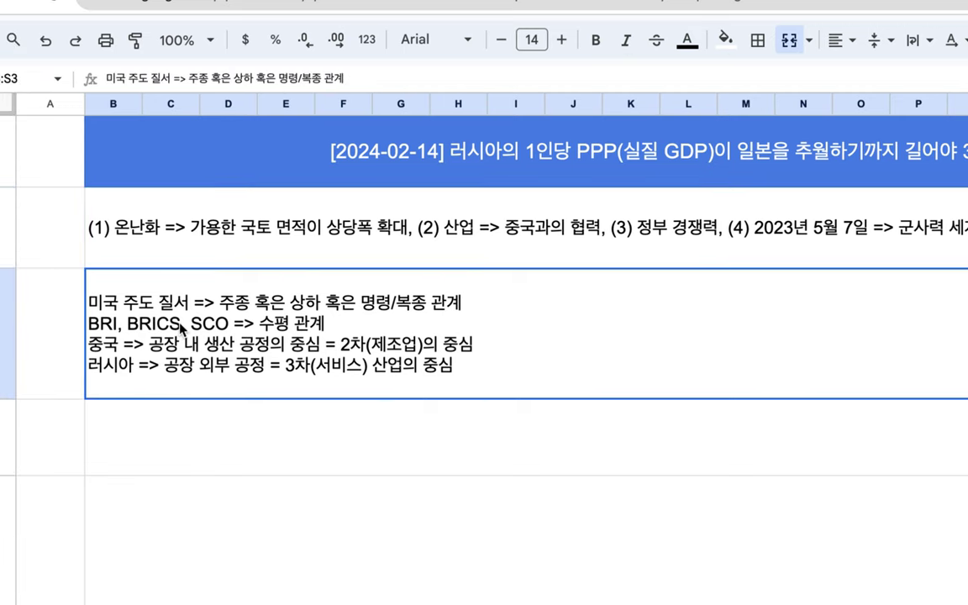
pyautogui.press('Delete')
pyautogui.write('(1) 온난화 => 가용한 국토 면적이 상당폭 확대, (2) 산업 => 중국과의 협력, (3) 정부 경쟁력, (4) 2023년 5월 7일 => 군사력 세계 1위, (5) BRI의 핵심 국가')
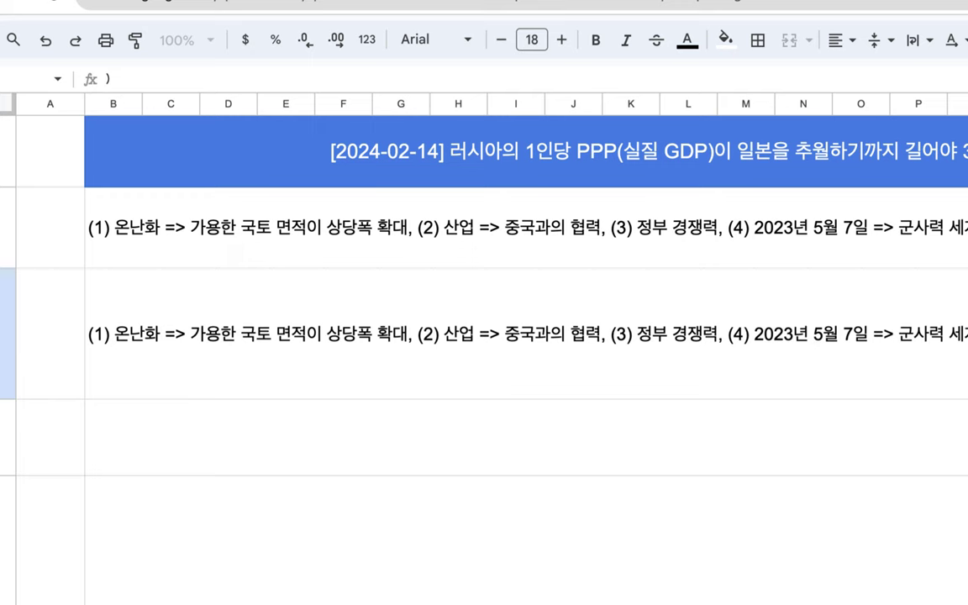
# - Replace everything after "(1)" in the row 3 copy with "자동차 산업 => 중국에 의해 몰락"
pyautogui.doubleClick(103, 335)
pyautogui.moveTo(115, 281); pyautogui.dragTo(118, 330)
pyautogui.press('BackSpace')
pyautogui.write('자동차 산업')
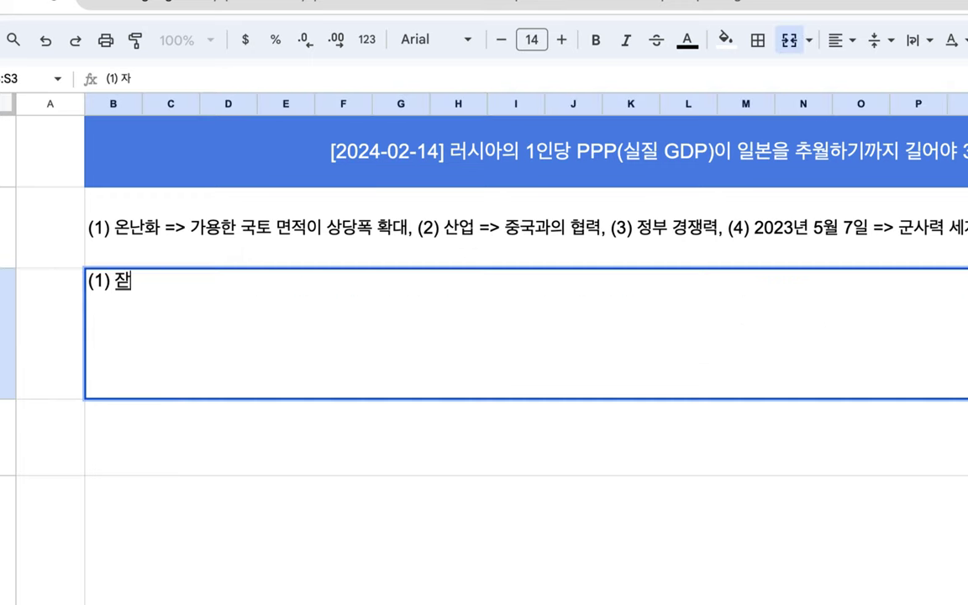
pyautogui.write(' =')
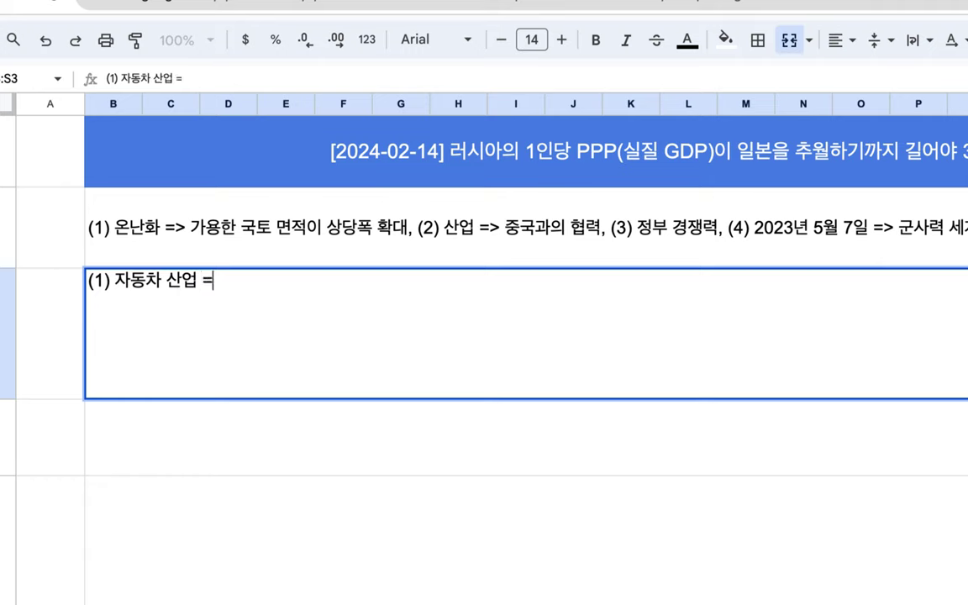
pyautogui.write('> 중국에 의해 몰래')
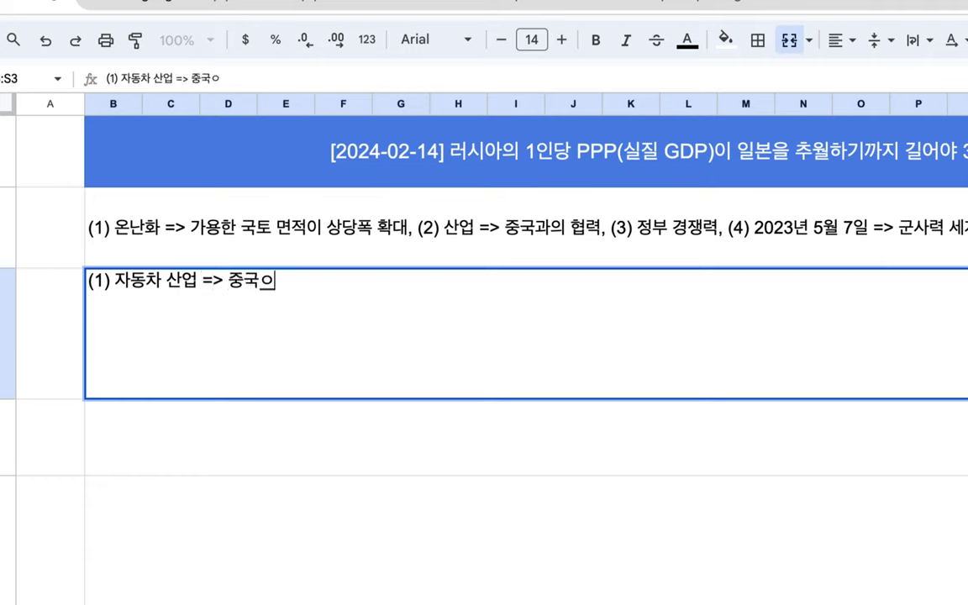
pyautogui.write('ㄱ')
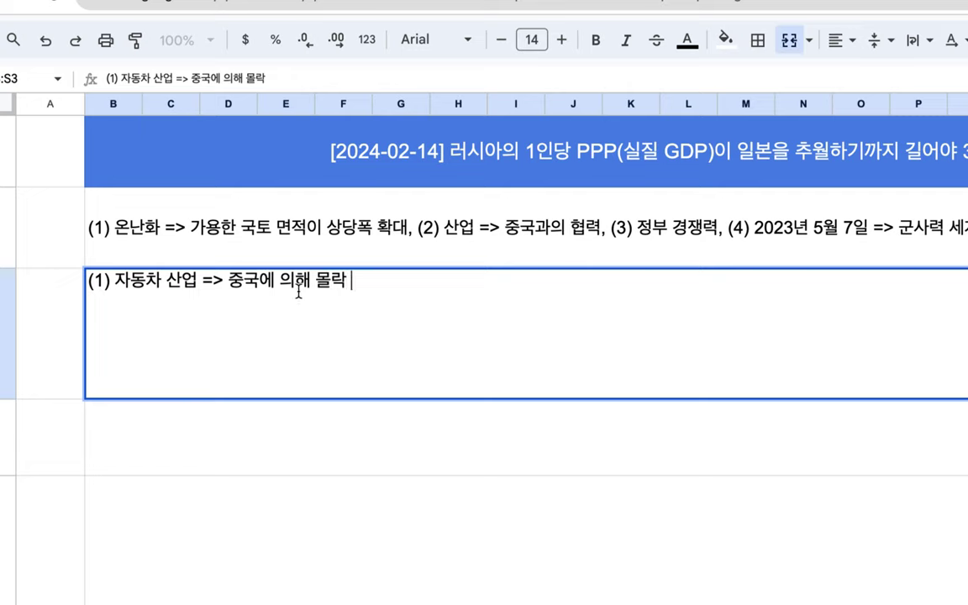
# - In the row 3 note, insert "2024년부터" before "중국에 의해 몰락" and append "=> 중국 전기차" to the end of item (1)
pyautogui.click(228, 281)
pyautogui.write('2-')
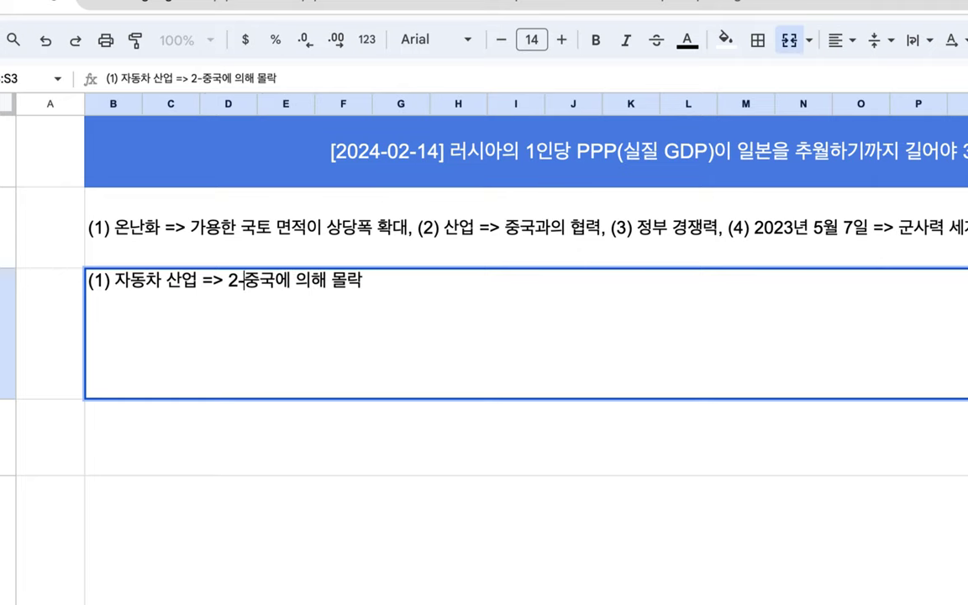
pyautogui.press('BackSpace')
pyautogui.write('024년부')
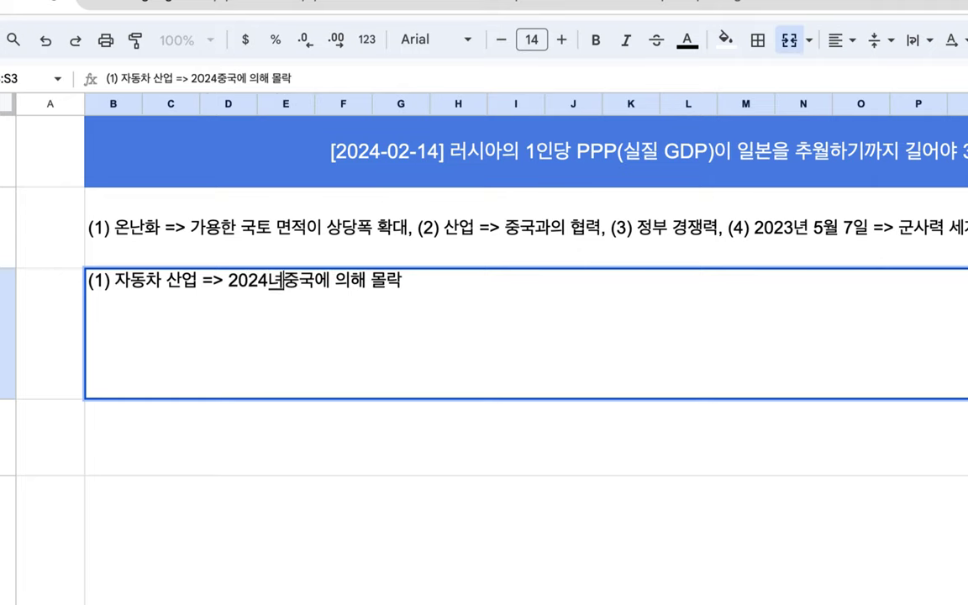
pyautogui.write('터 ')
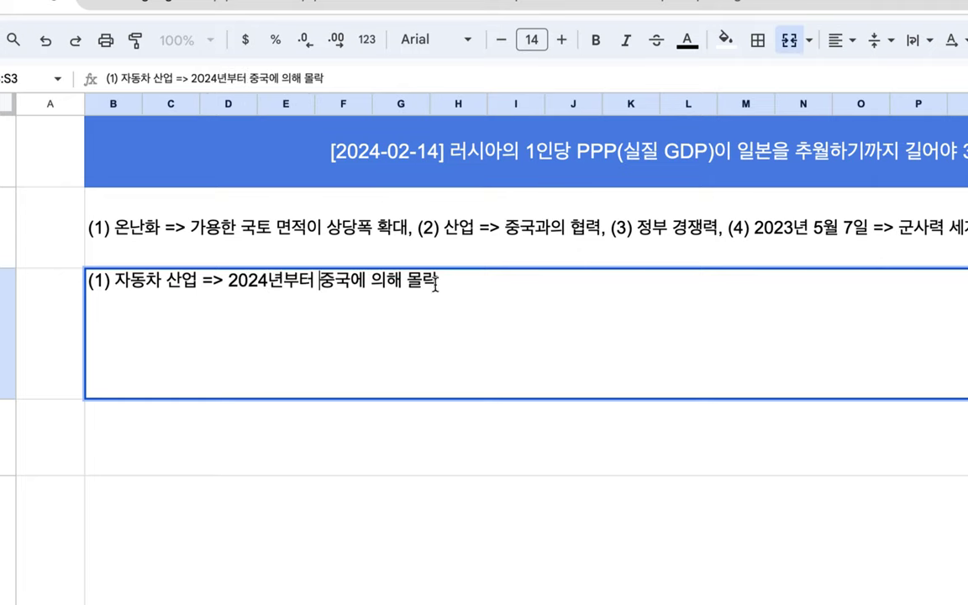
pyautogui.write(' => 중국 전기차')
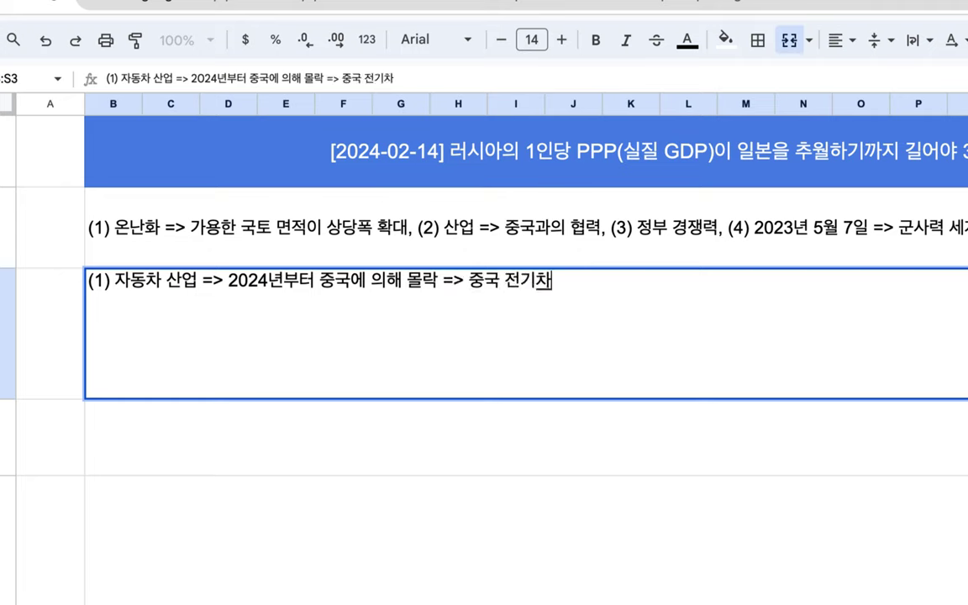
# - Append ", (2) 가전, 전자, 반도체 => 한국에 이해 몰락" to the row 3 note
pyautogui.write(', (2) 값')
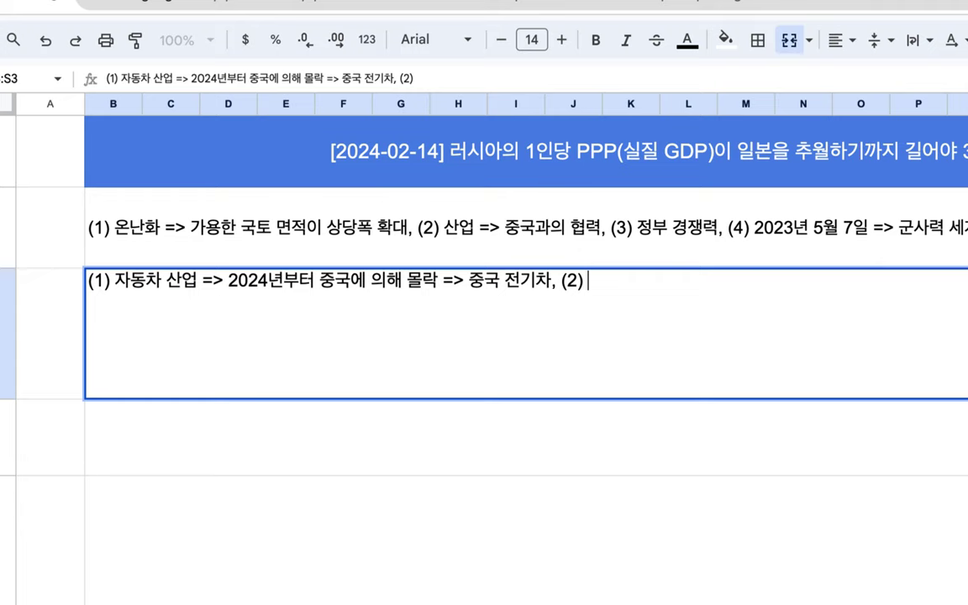
pyautogui.write('전, 전자')
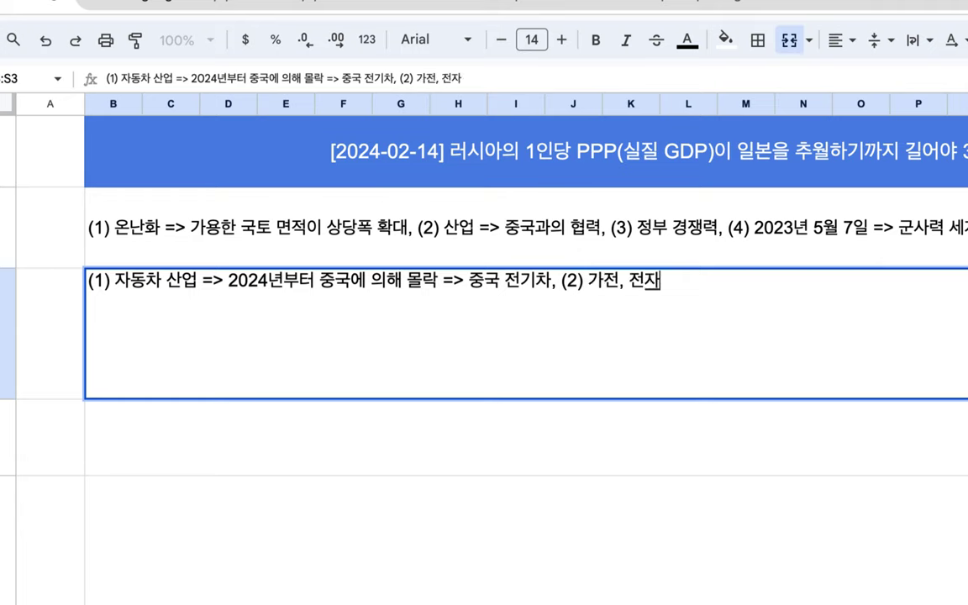
pyautogui.write(', 반도')
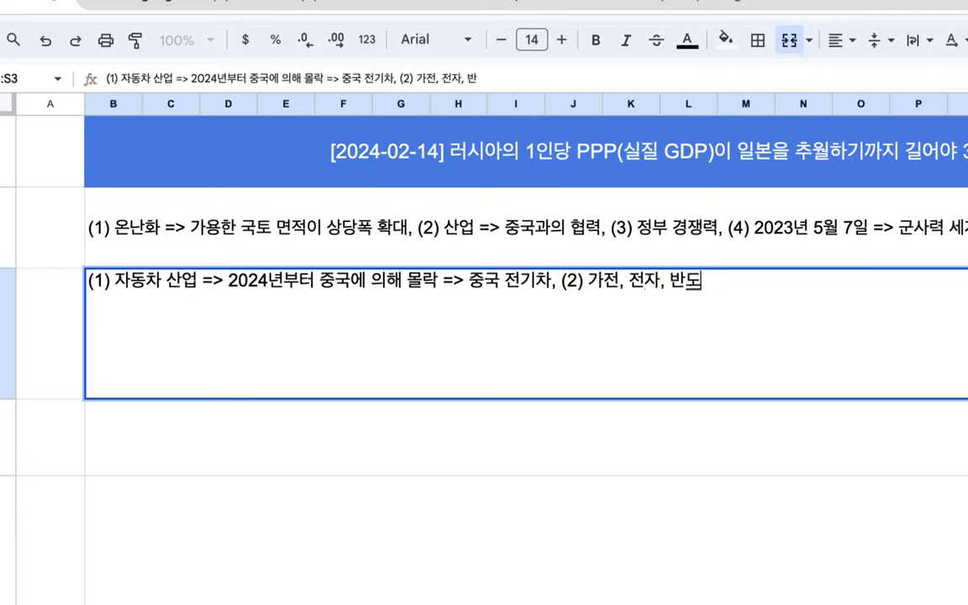
pyautogui.write('체 => 한')
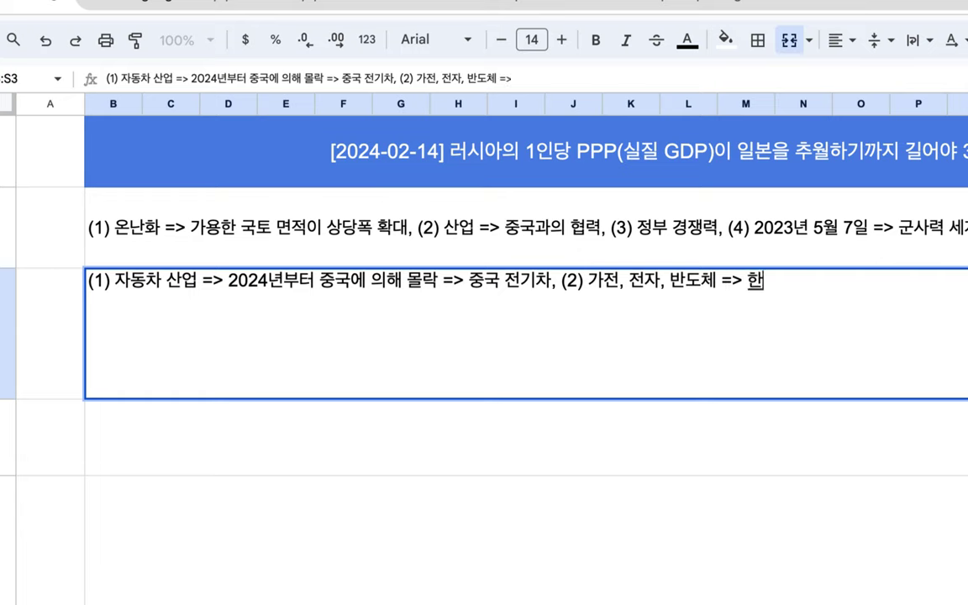
pyautogui.write('국에 이해 ㅁ로')
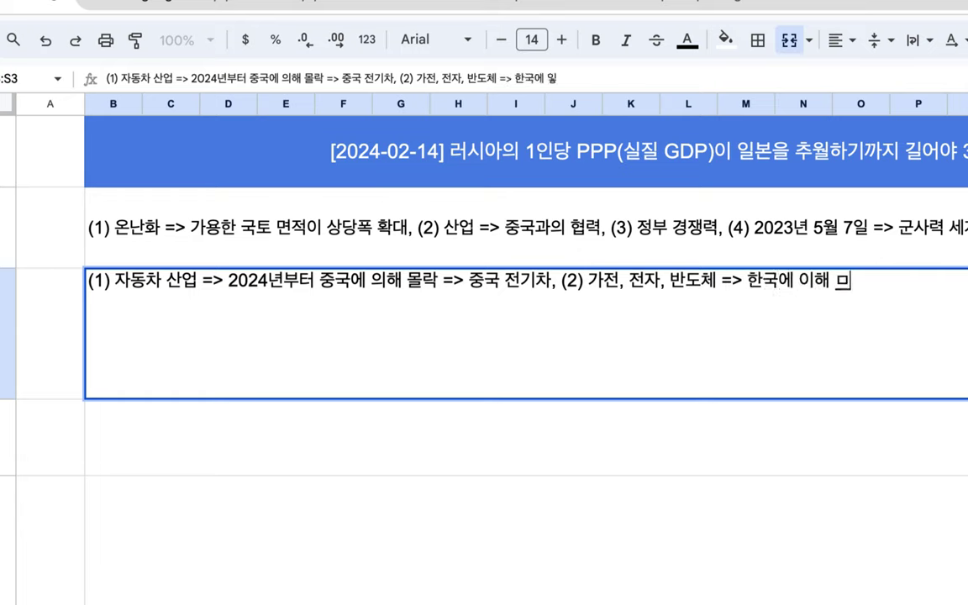
pyautogui.press('BackSpace')
pyautogui.press('BackSpace')
pyautogui.write('몰락')
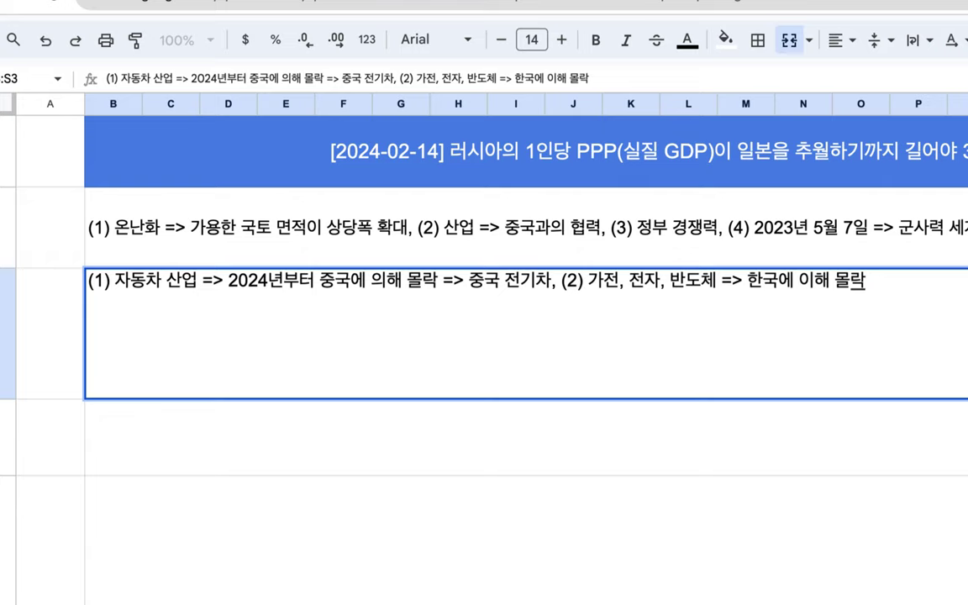
# - Add a third item to the row 3 note, beginning ", (3) 수출 주도 성장 =>"
pyautogui.write(', (3) ')
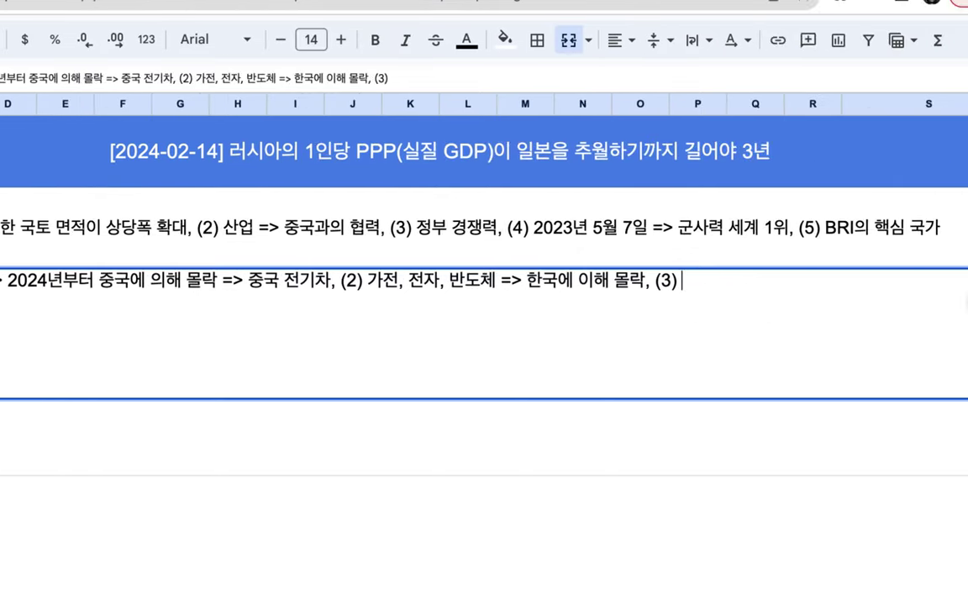
pyautogui.write('수출')
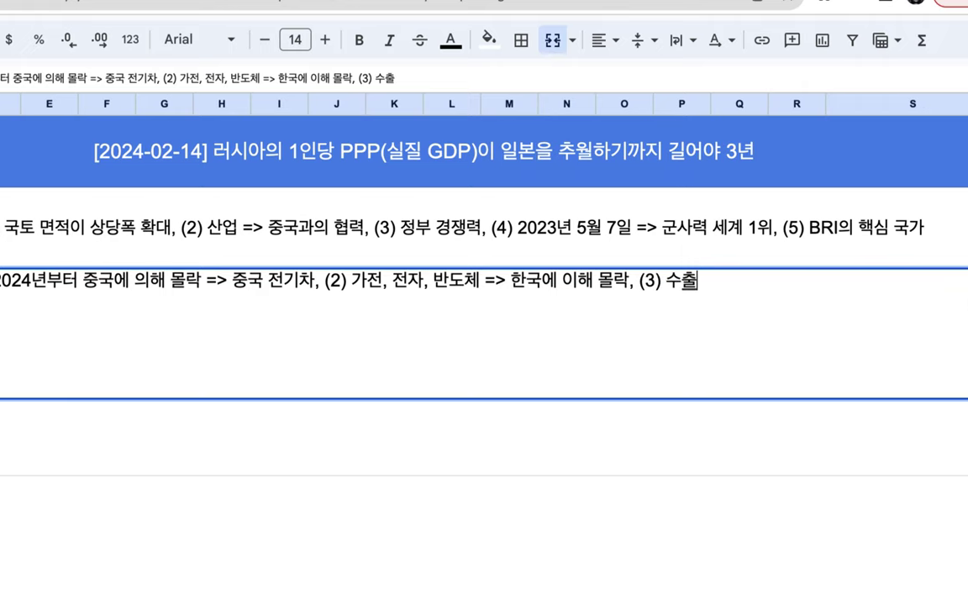
pyautogui.write(' 주도 국가')
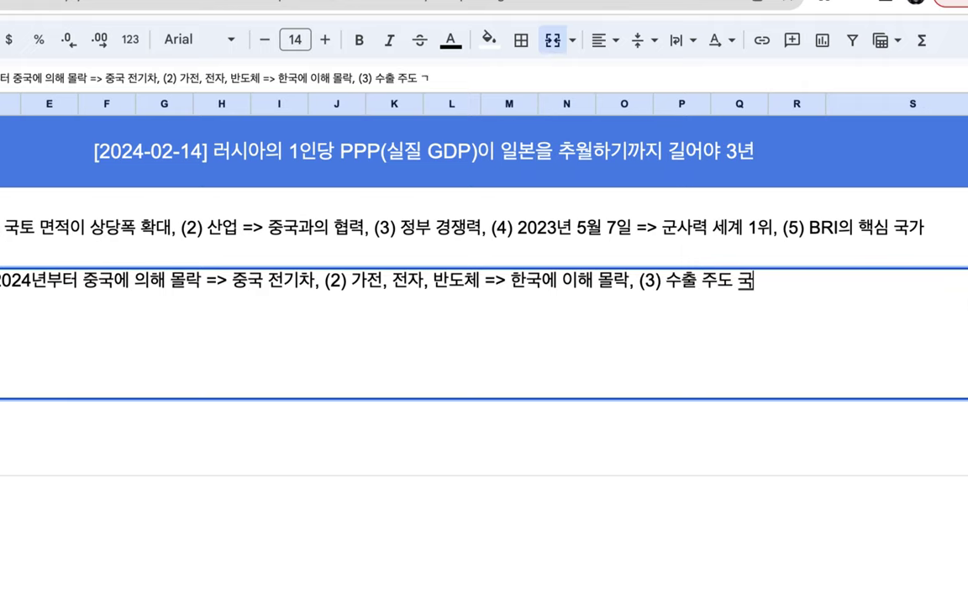
pyautogui.press('BackSpace')
pyautogui.press('BackSpace')
pyautogui.press('BackSpace')
pyautogui.write('성장 =>')
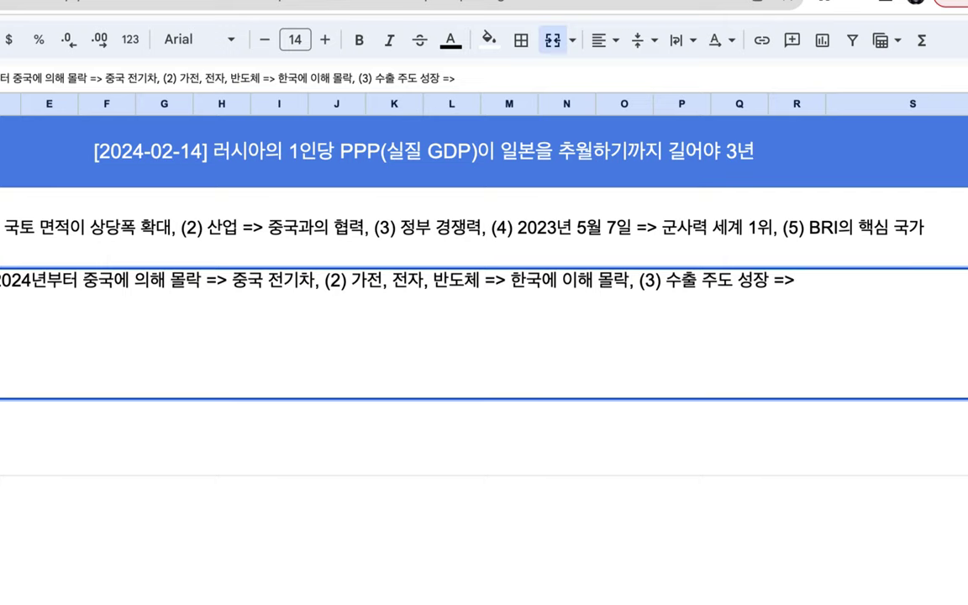
# - Complete item (3) with "미국과 유럽의 몰락 => 시장의 축소" and commit the row 3 note
pyautogui.write('미국과 유')
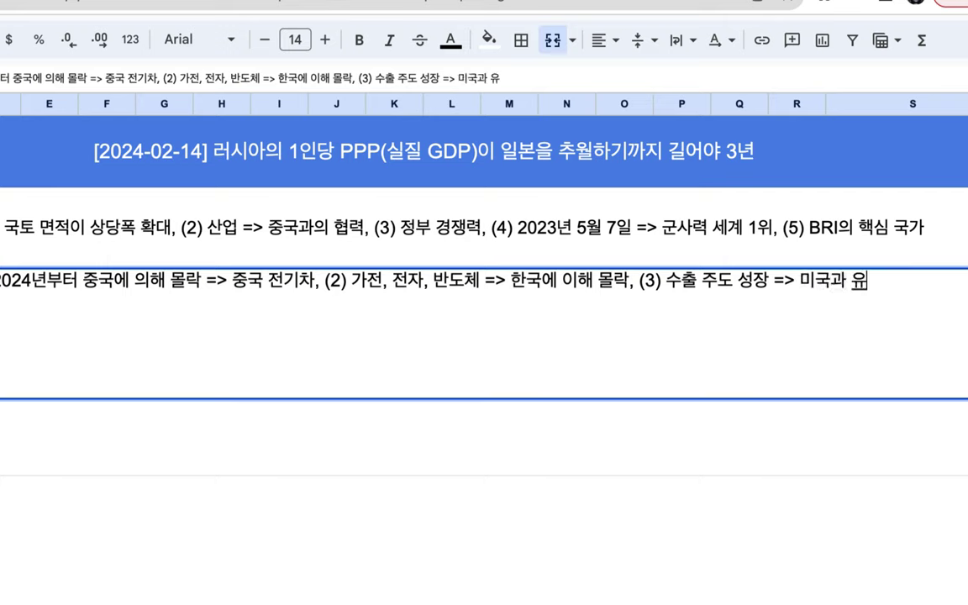
pyautogui.write('럽의 몰래ㄱ')
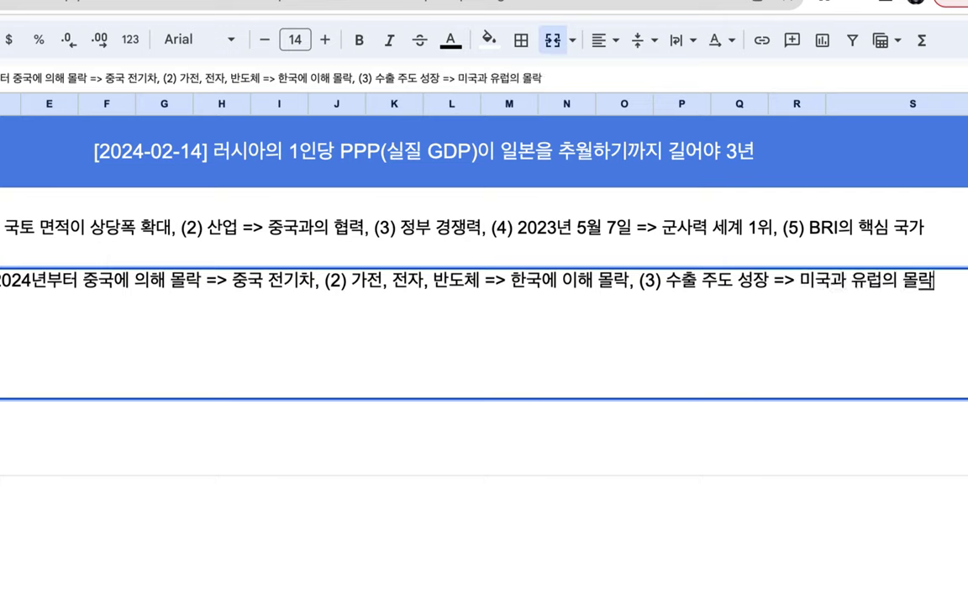
pyautogui.write(' => 시장의')
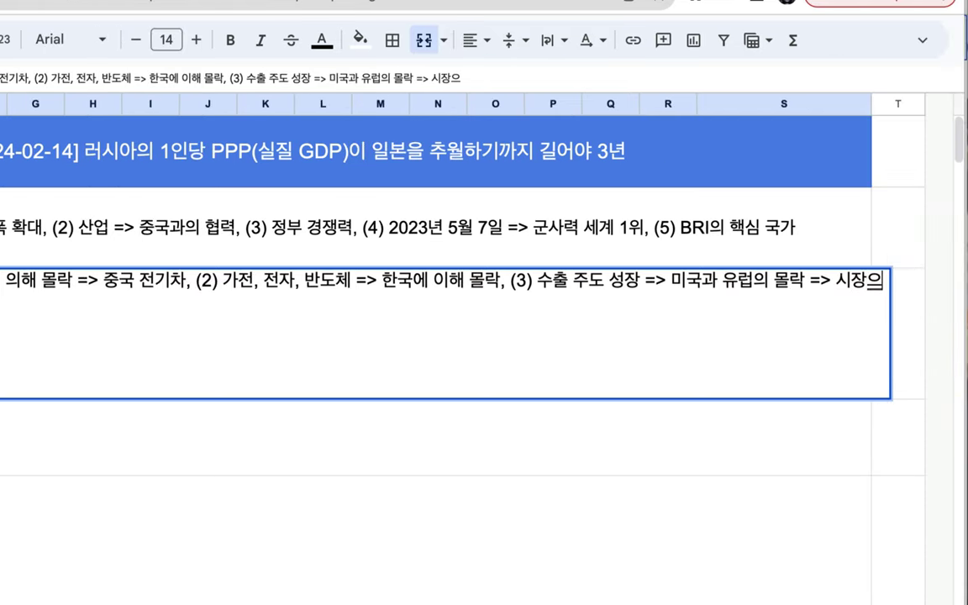
pyautogui.write(' 축소')
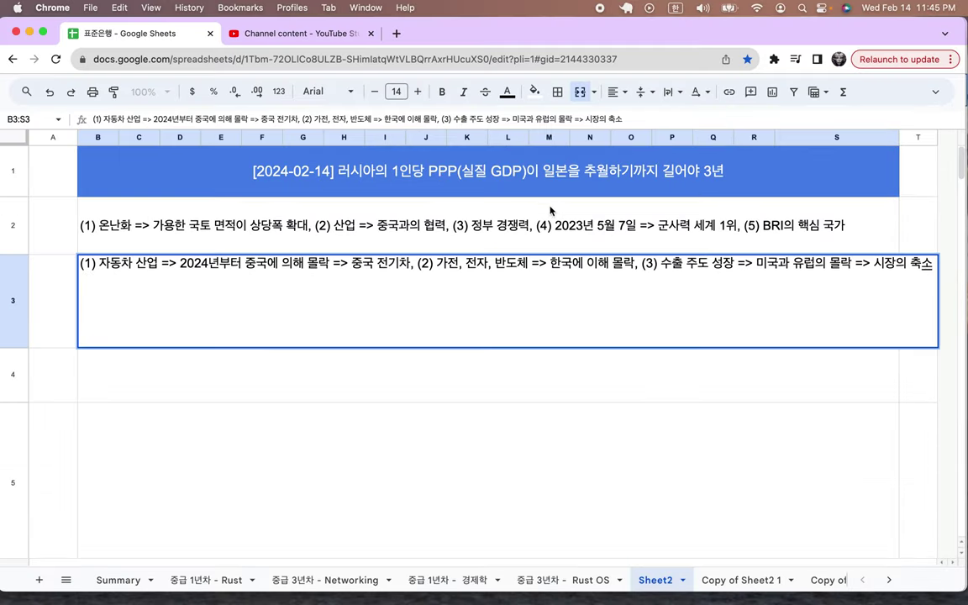
pyautogui.click(310, 243)
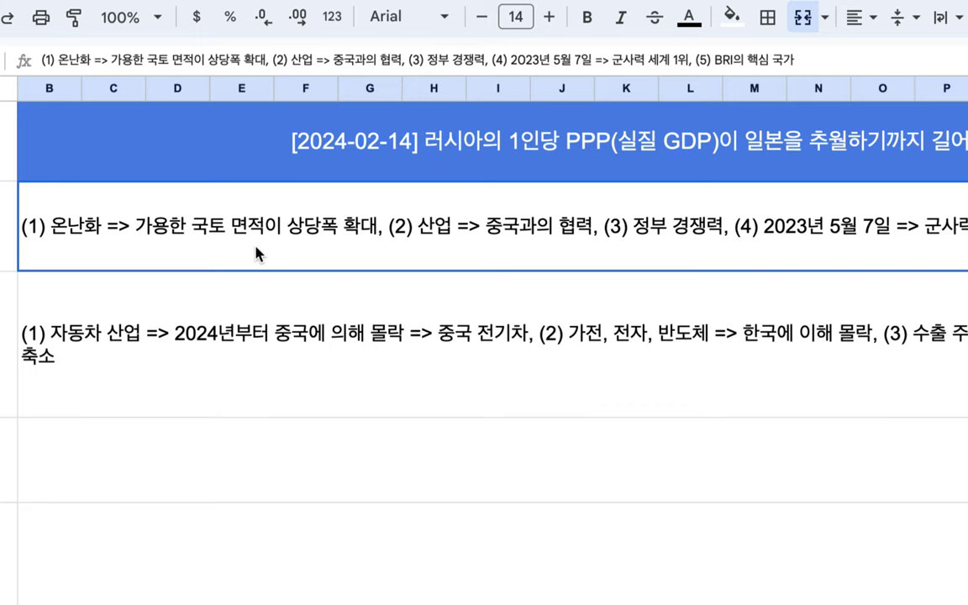
# - In the row 1 heading, reword "PPP(실질 GDP)이" as "실질 GDP가"
pyautogui.click(803, 150)
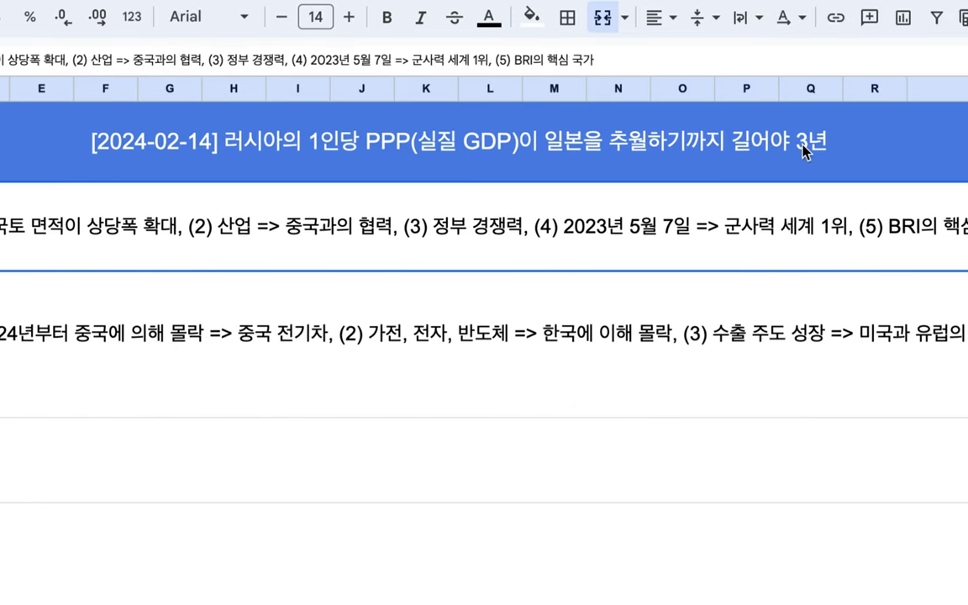
pyautogui.doubleClick(804, 150)
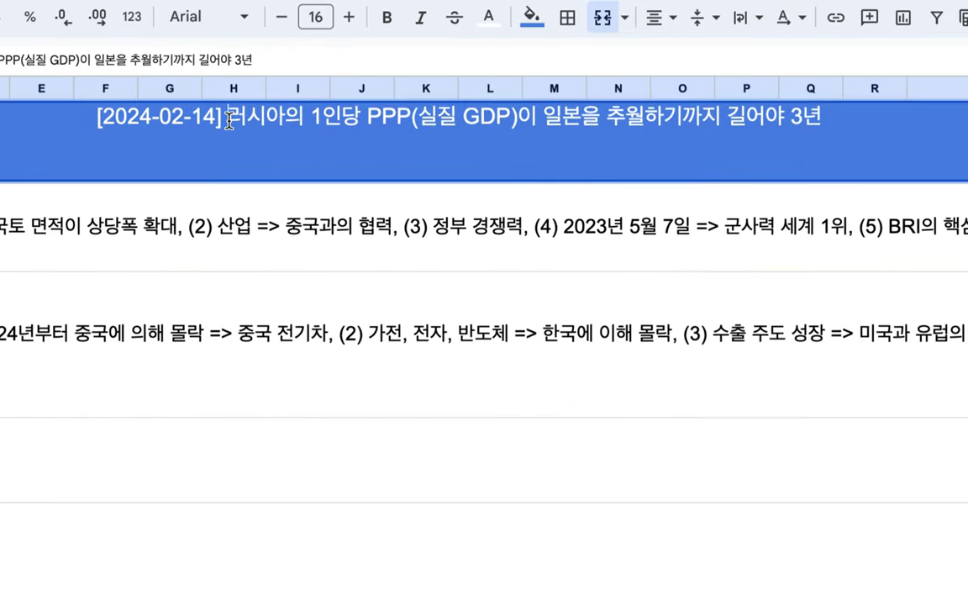
pyautogui.moveTo(227, 116); pyautogui.dragTo(409, 111)
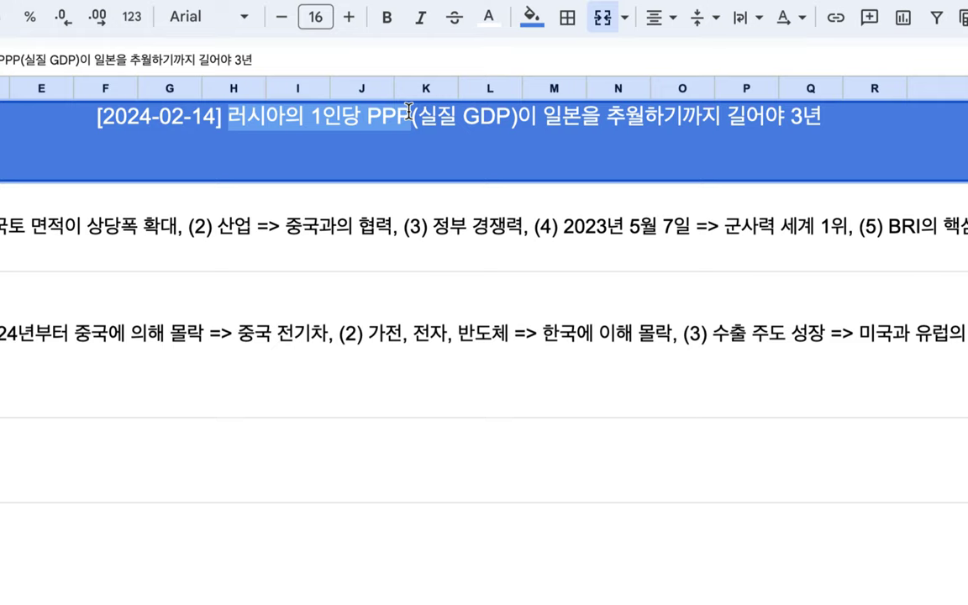
pyautogui.click(403, 114)
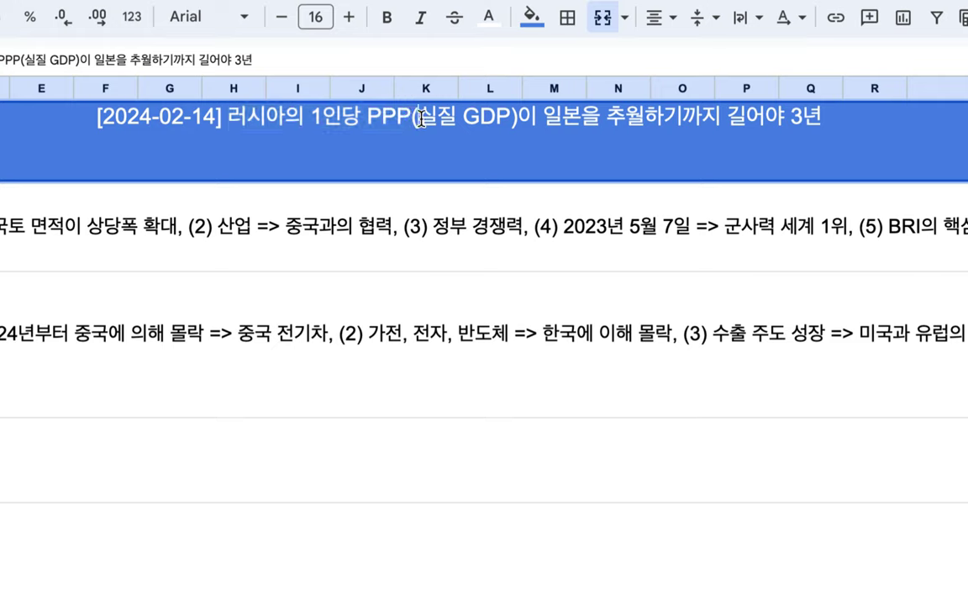
pyautogui.press('BackSpace')
pyautogui.press('BackSpace')
pyautogui.press('BackSpace')
pyautogui.press('BackSpace')
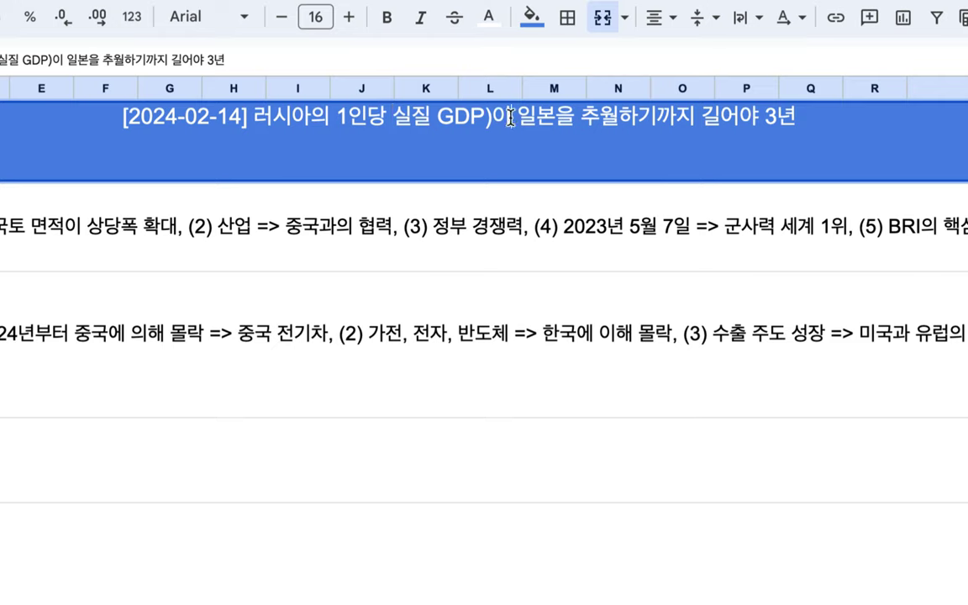
pyautogui.press('BackSpace')
pyautogui.press('BackSpace')
pyautogui.write('가')
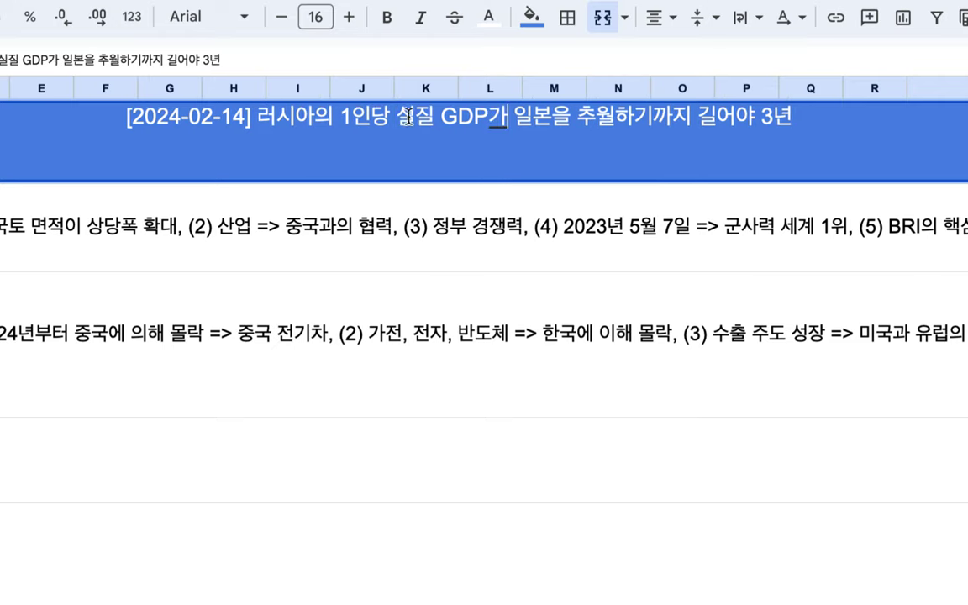
# - Replace "GDP가" in the heading with "소득 수준"
pyautogui.doubleClick(446, 122)
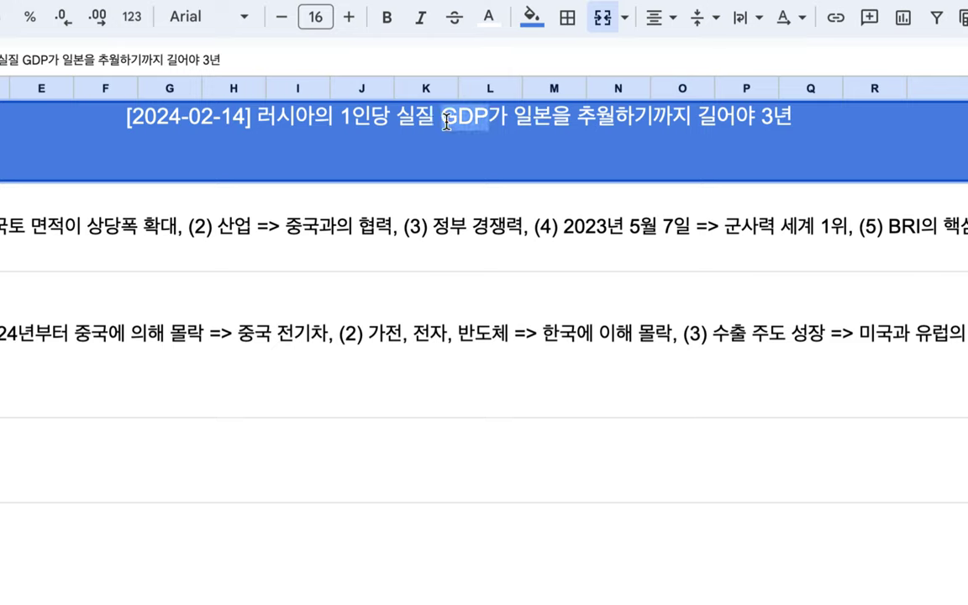
pyautogui.write('소드')
pyautogui.write('득 수준')
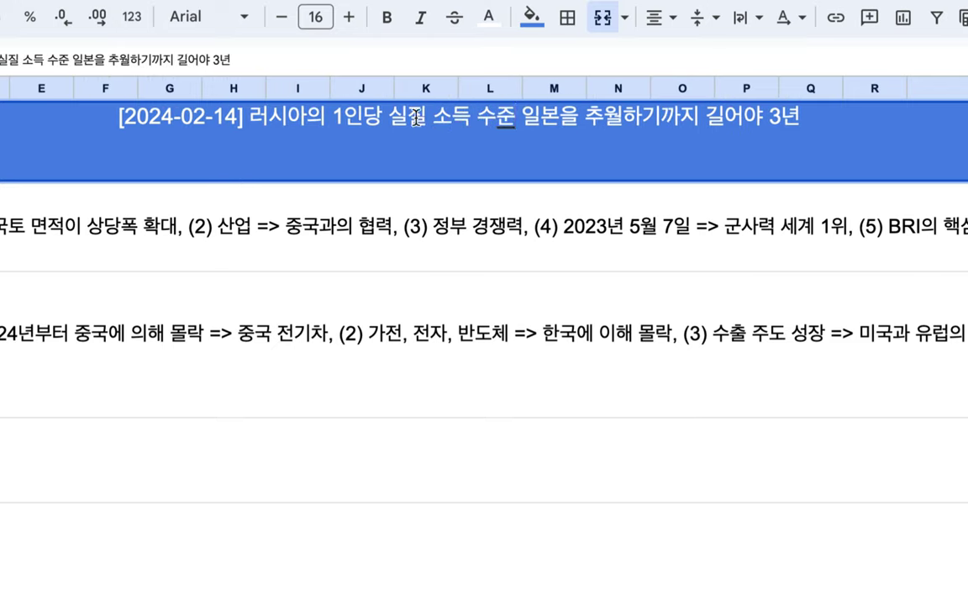
# - Delete "1인당 실질" from the heading, add the particle "이" after "소득 수준", and commit the cell
pyautogui.doubleClick(412, 117)
pyautogui.press('BackSpace')
pyautogui.press('BackSpace')
pyautogui.press('BackSpace')
pyautogui.press('BackSpace')
pyautogui.press('BackSpace')
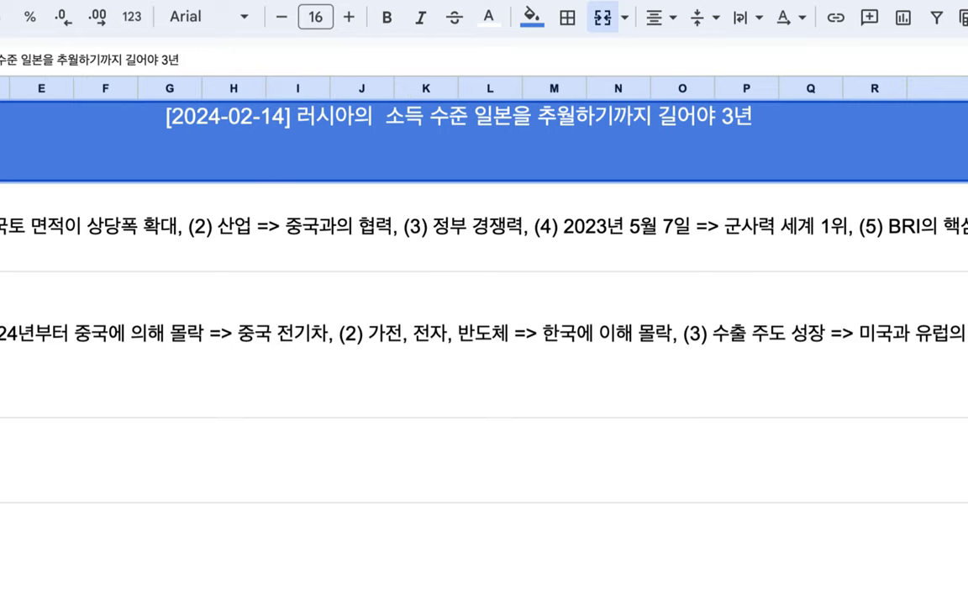
pyautogui.press('BackSpace')
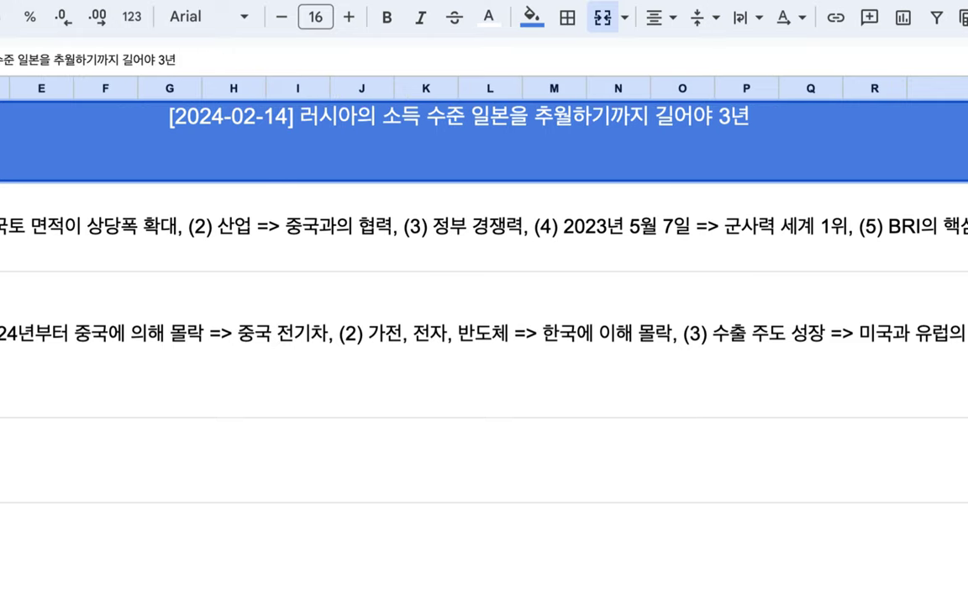
pyautogui.click(461, 116)
pyautogui.write('ㅇㅣ')
pyautogui.press('Return')
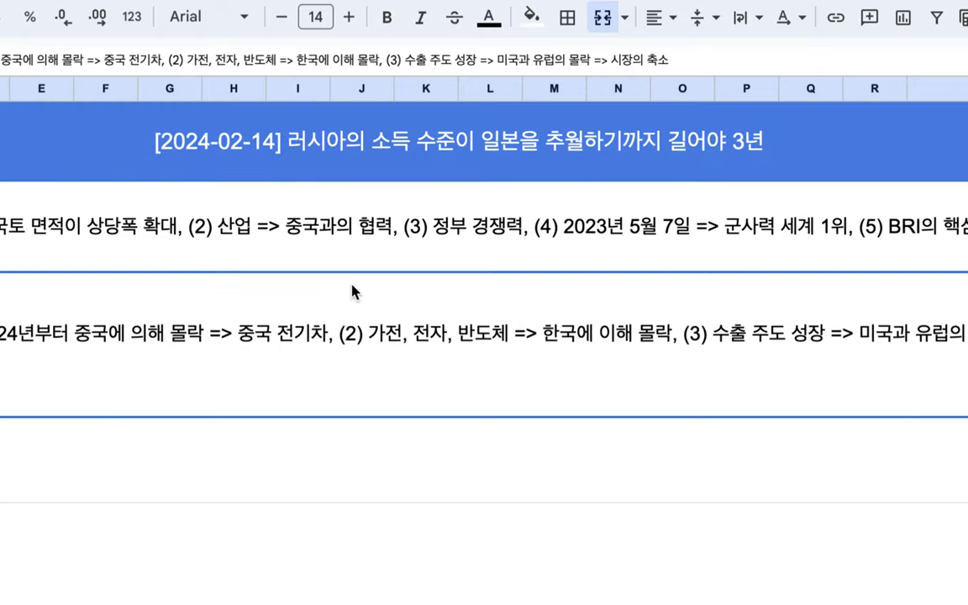